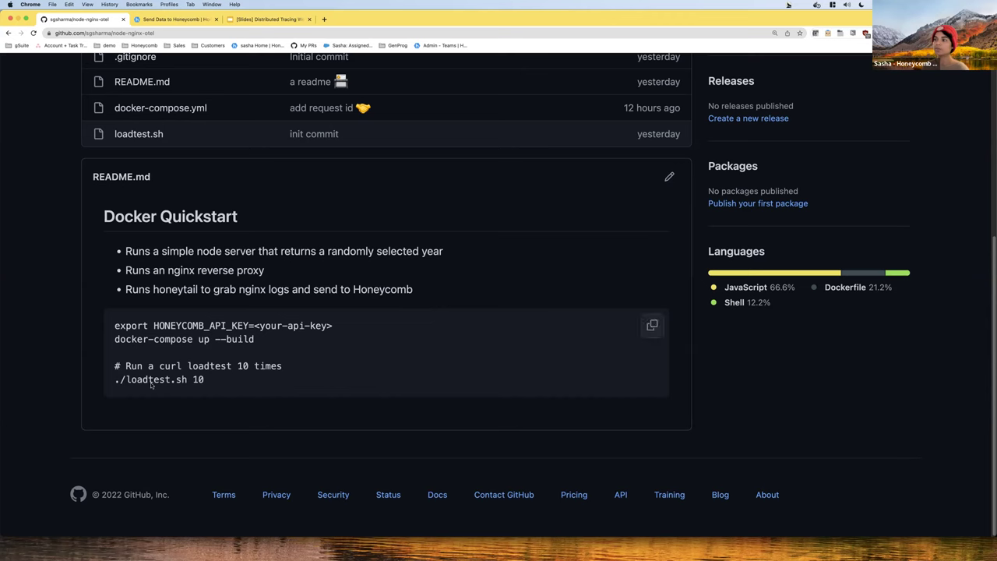
- Switch to the iTerm2 terminal and build and start the project's containers with the dcub alias
scroll(151, 383, up, 3)
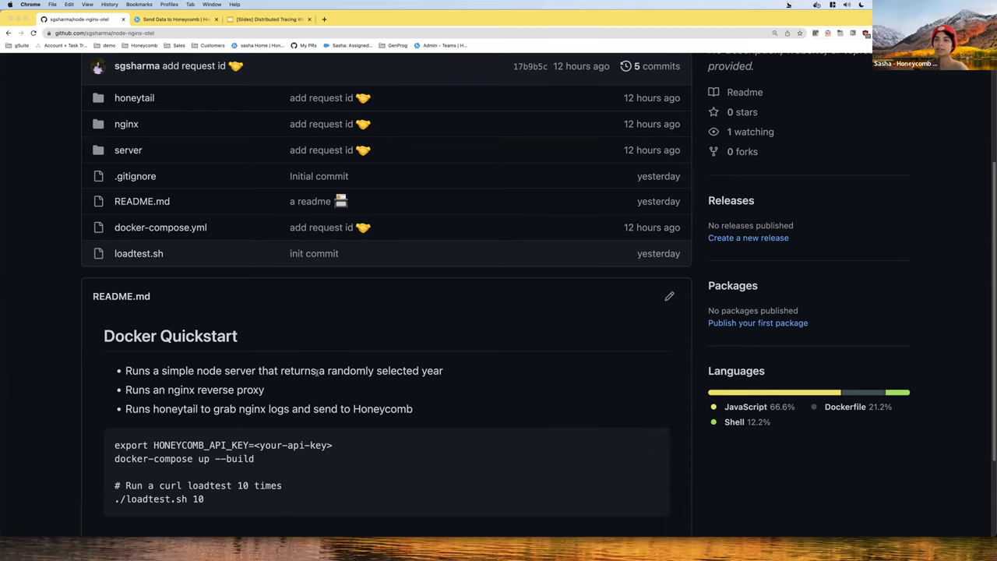
key(super+Tab)
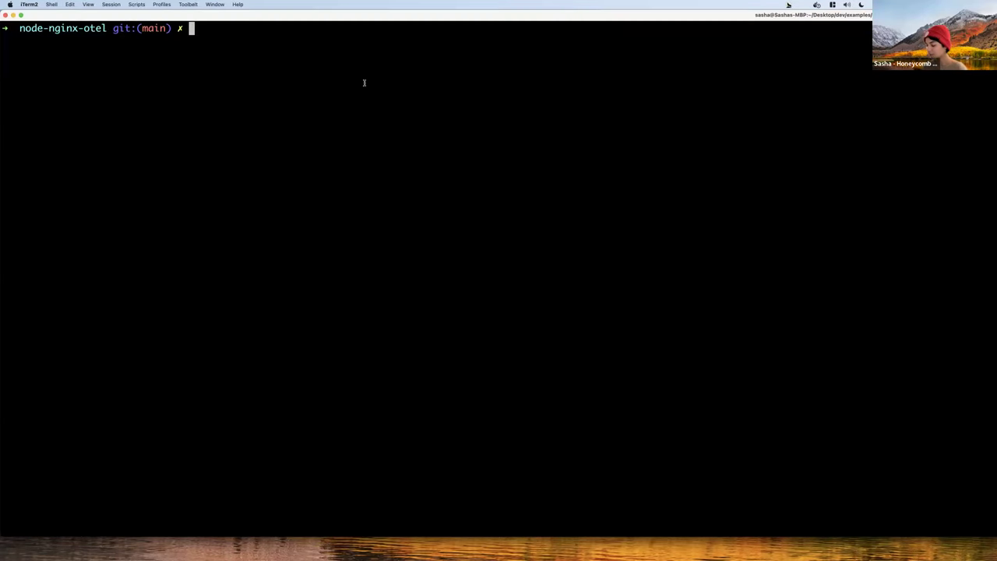
text(dcub)
key(Return)
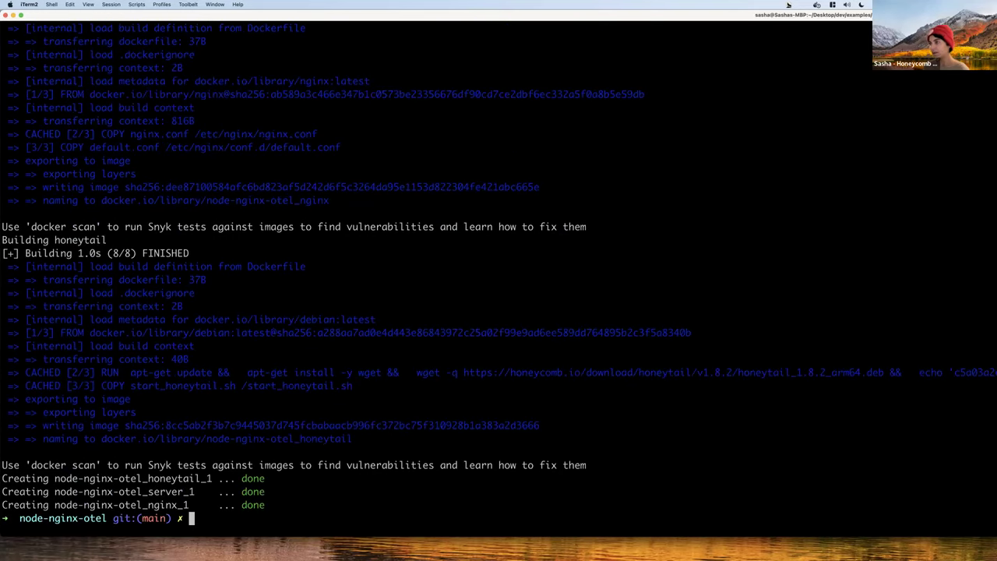
- Clear the terminal, then recall and run the loop that curls localhost and localhost/year 10 times
key(ctrl+l)
key(ctrl+r)
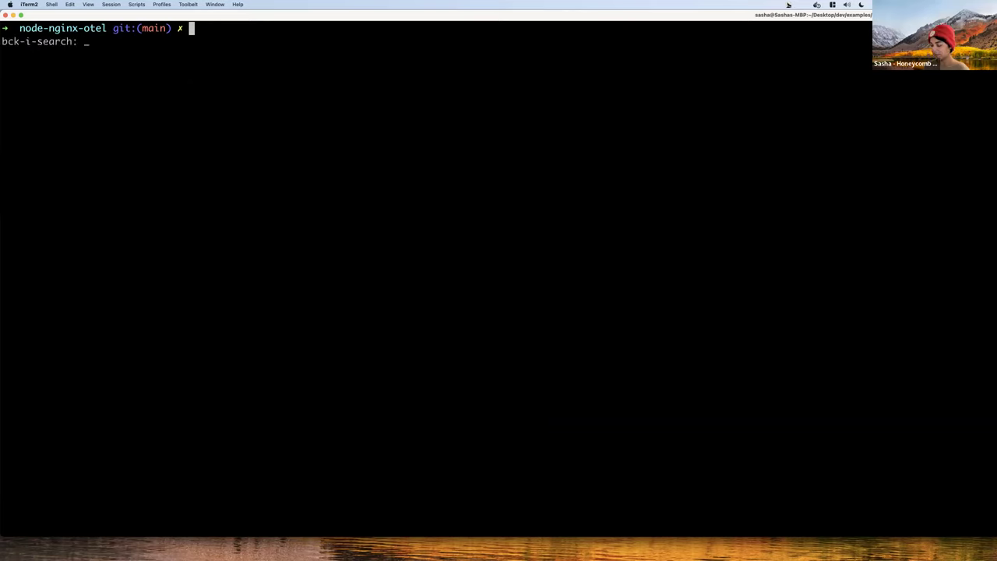
text(cur)
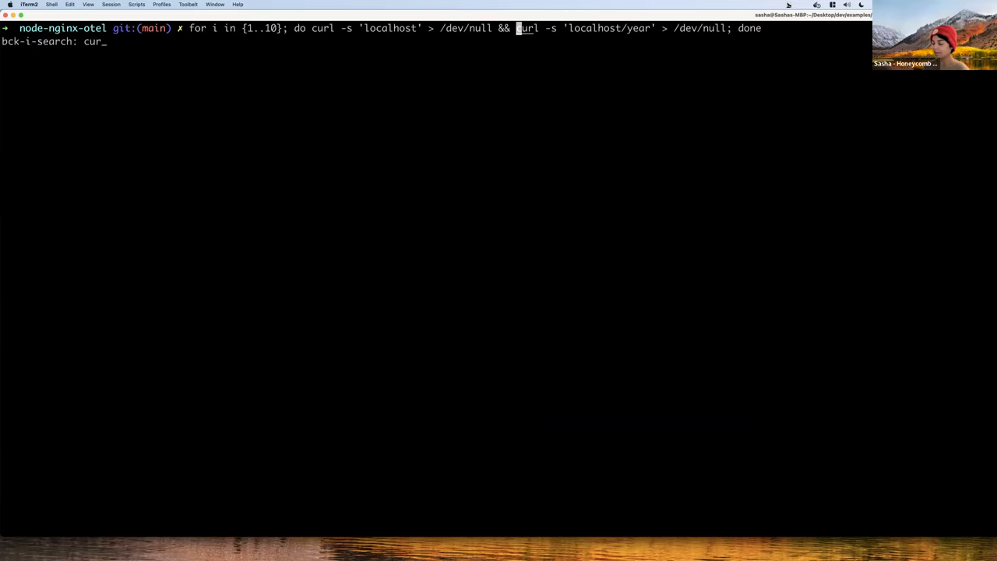
key(Right)
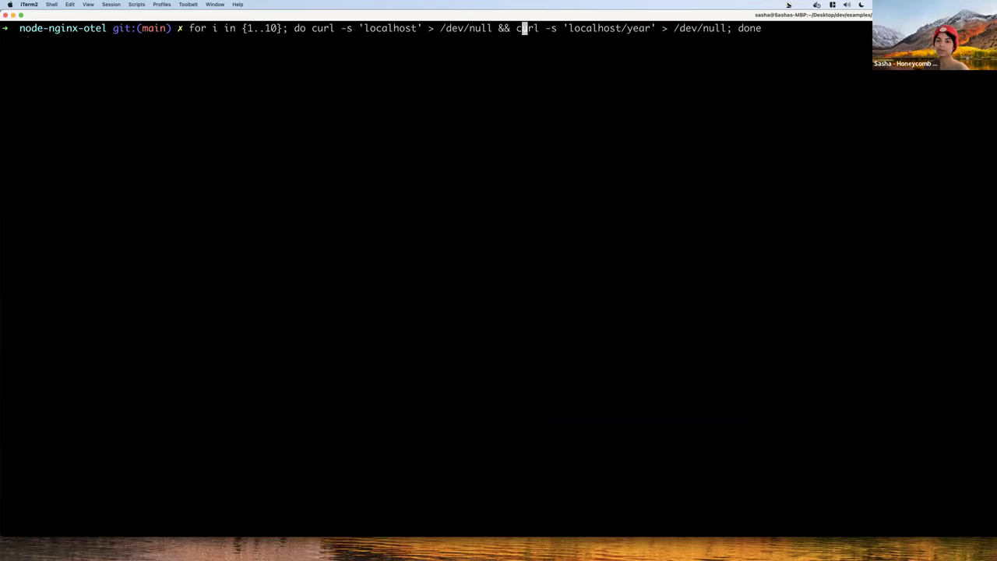
key(Return)
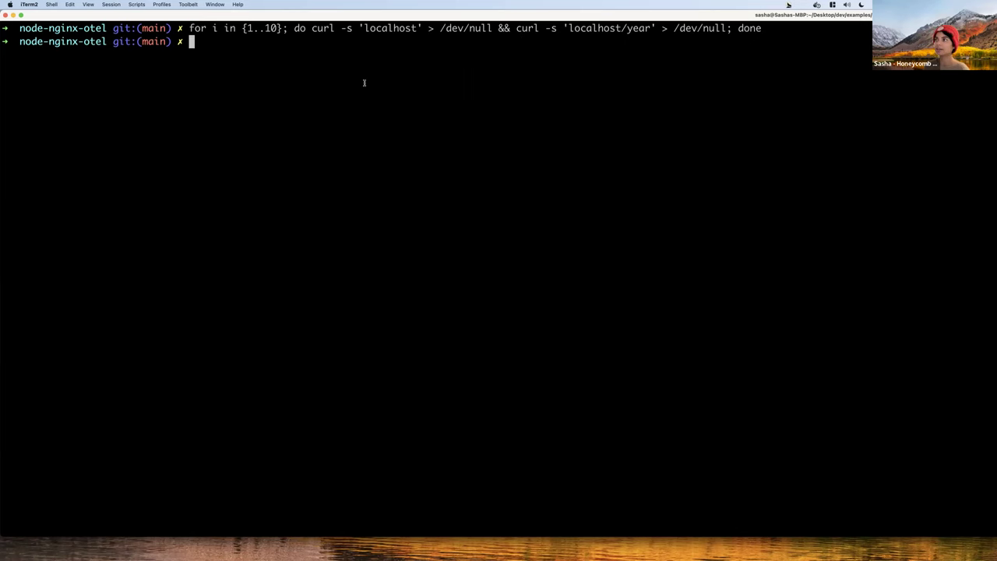
- Switch to VS Code and review the OpenTelemetry SDK setup, auto-instrumentation and shutdown handling in tracing.js
key(super+Tab)
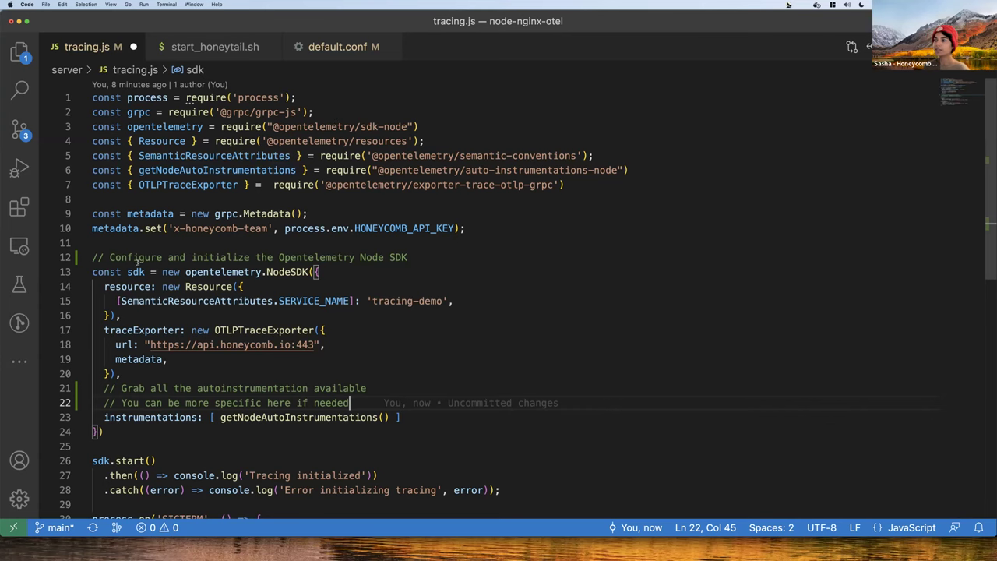
scroll(131, 267, down, 3)
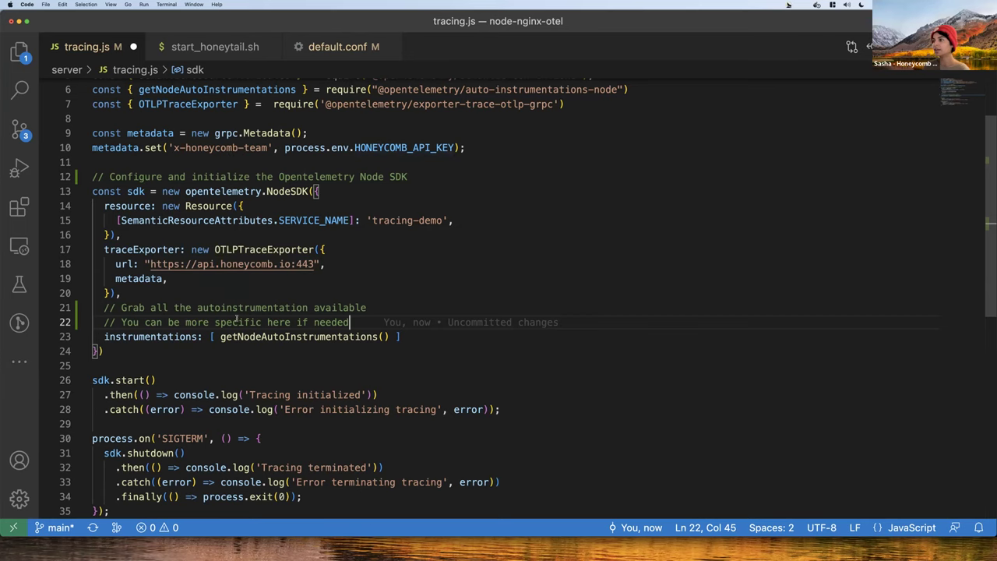
scroll(236, 319, down, 4)
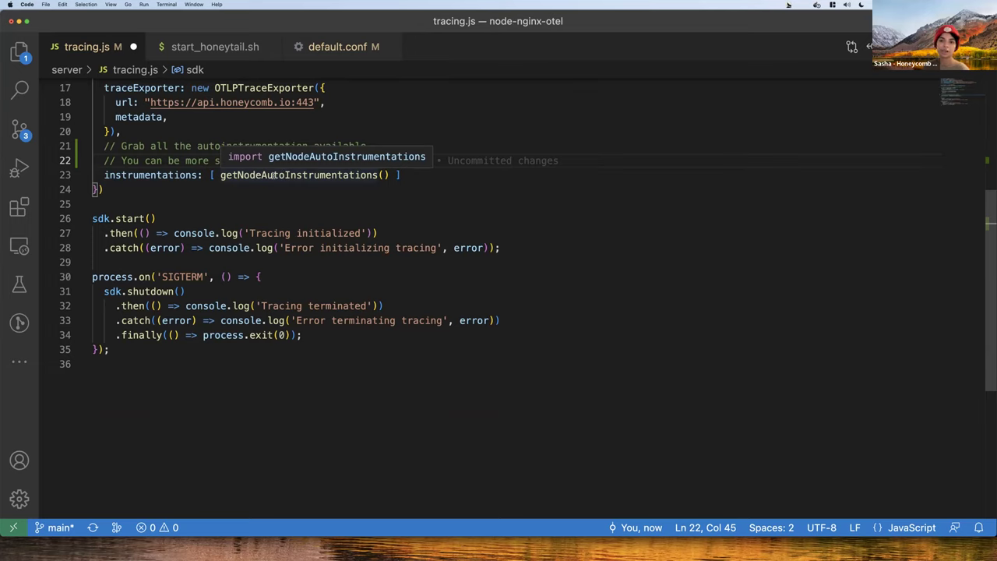
scroll(274, 237, up, 5)
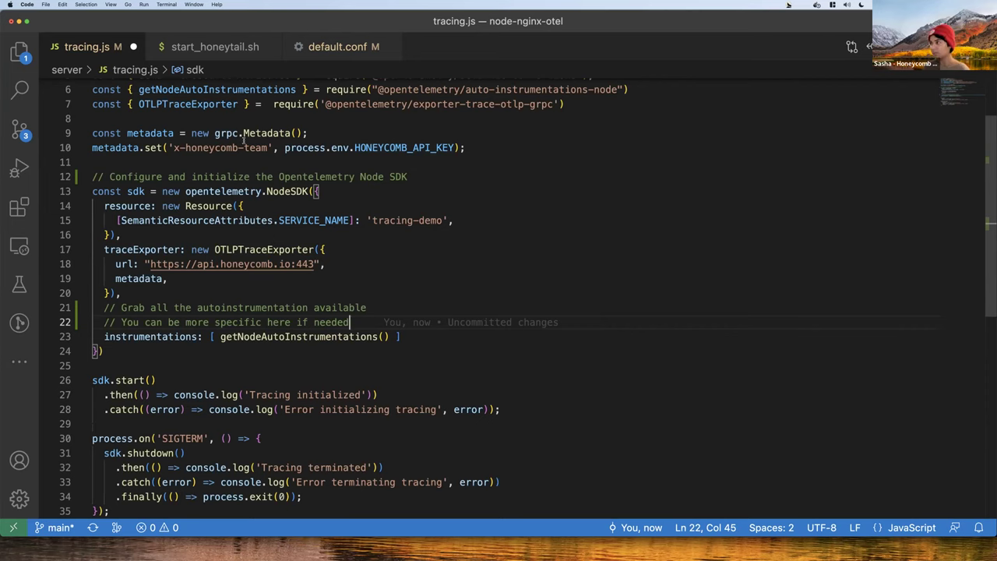
- Open package.json to examine the start script, then show the rate limit settings in nginx's default.conf
key(super+p)
text(pack)
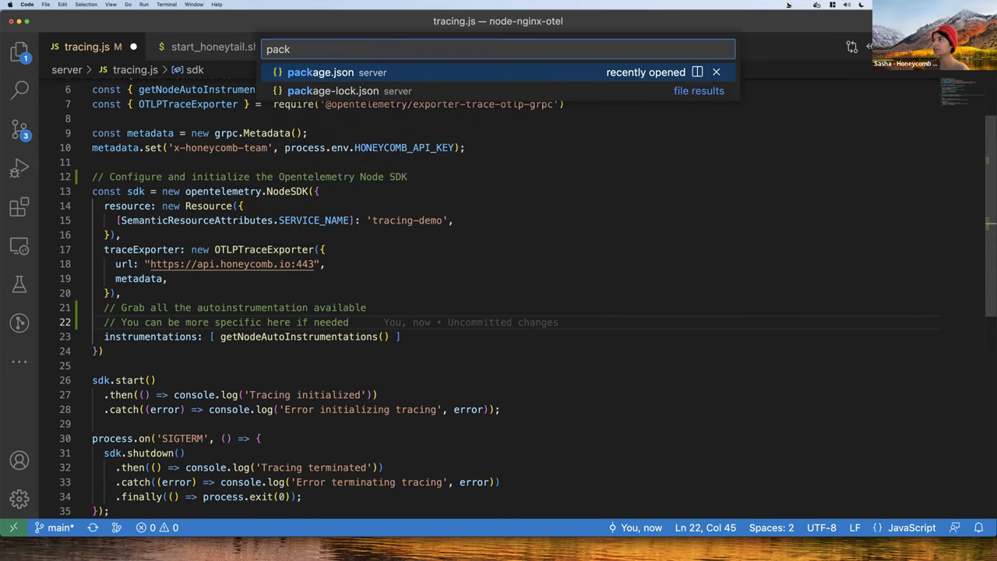
key(Return)
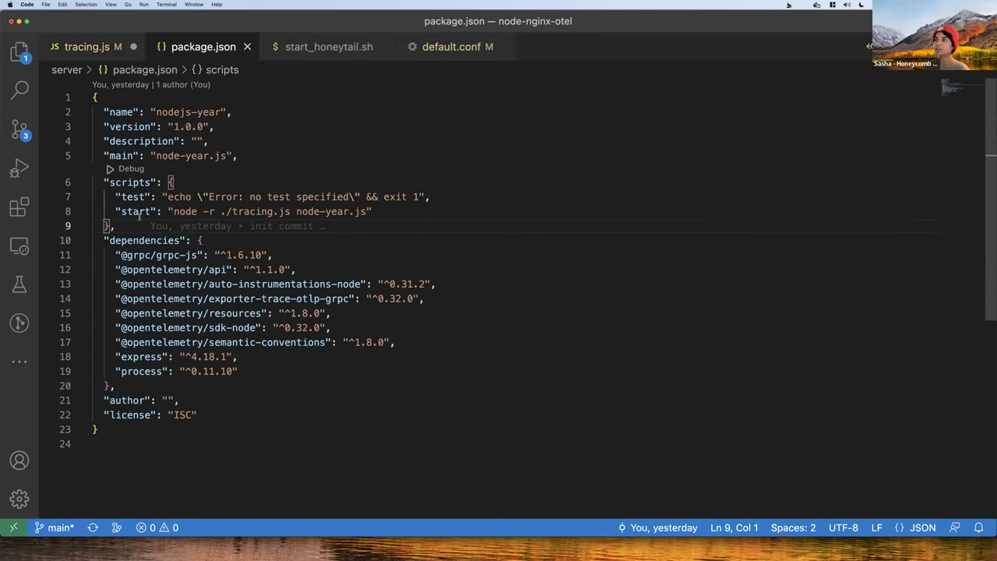
mouse_move(267, 223)
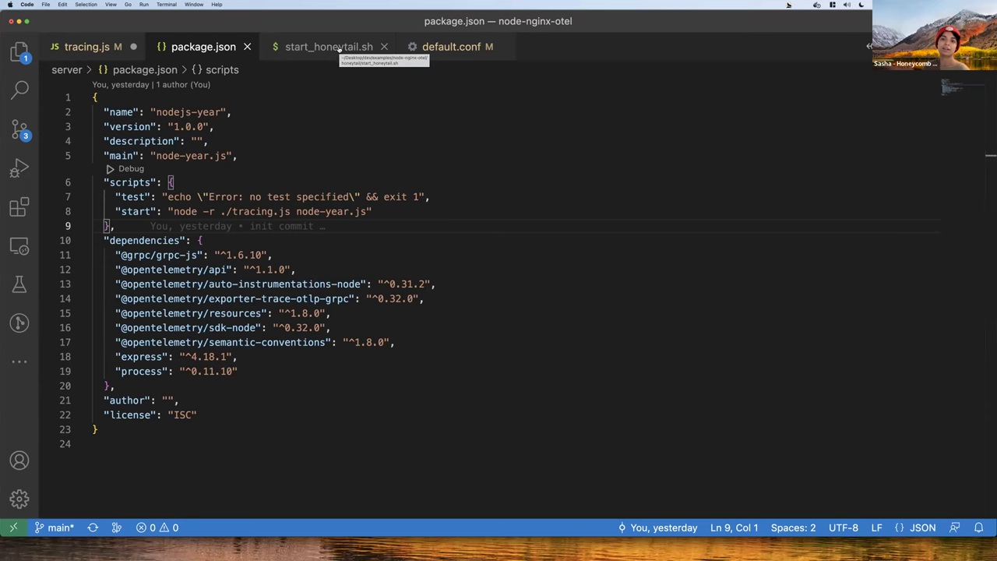
click(428, 47)
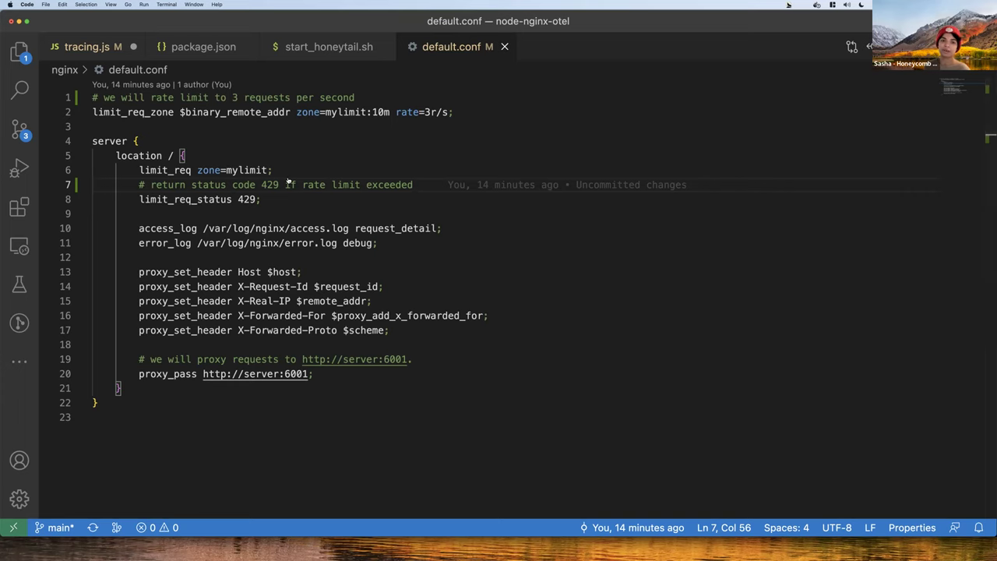
- Switch to Chrome and open the received data for the dev environment in Honeycomb's query builder
key(super+Tab)
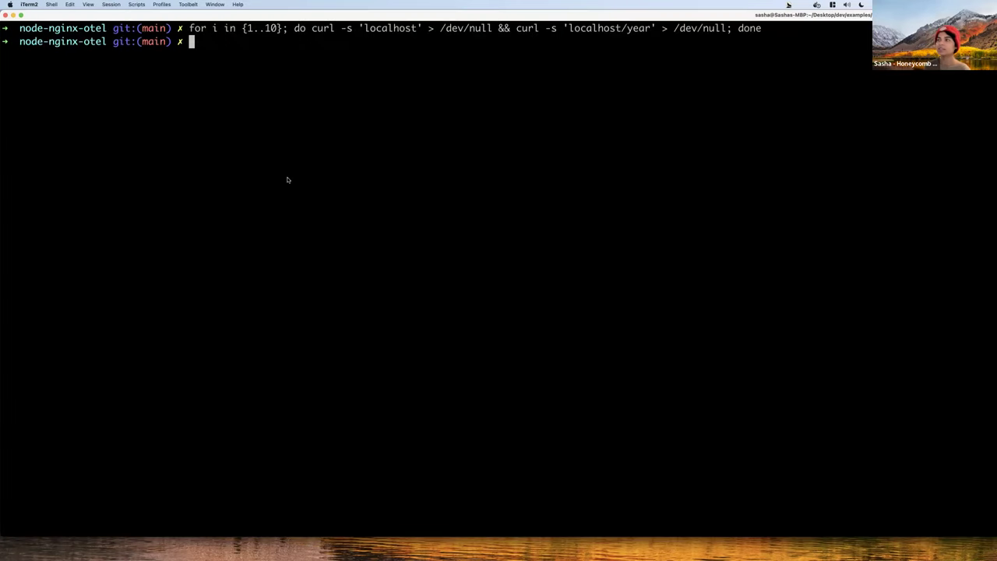
key(super+Tab)
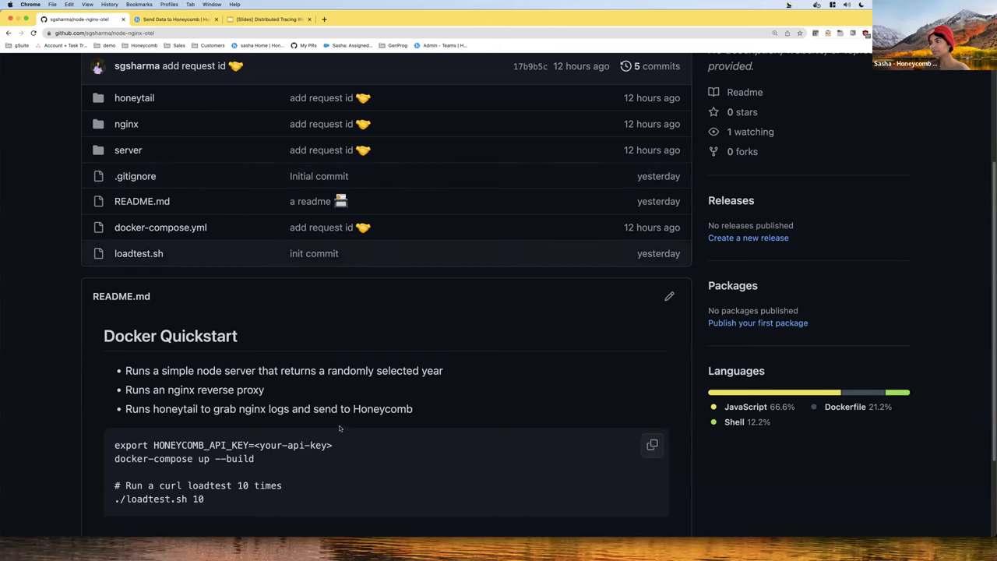
scroll(343, 432, up, 2)
click(192, 21)
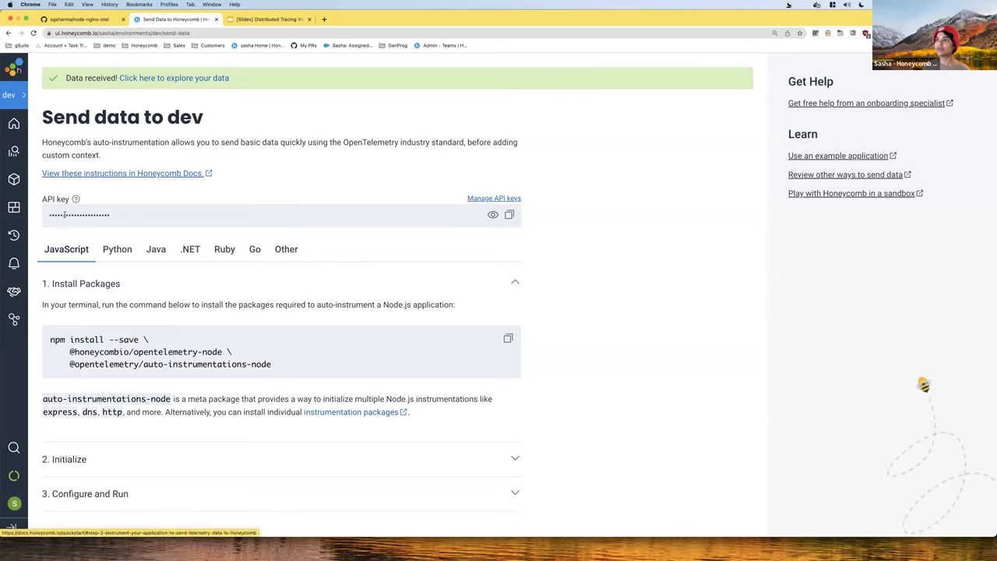
click(211, 80)
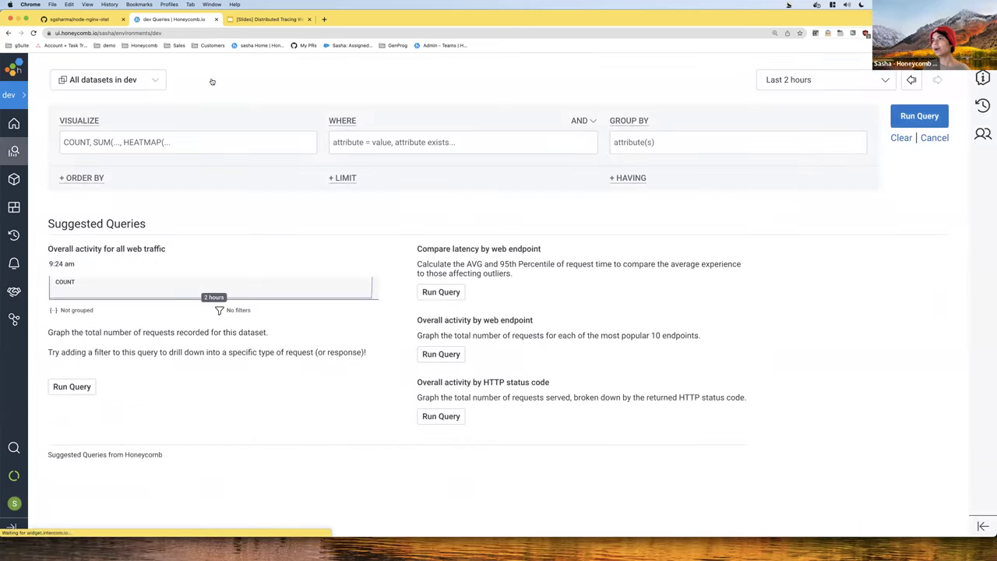
- Run a COUNT query over all dev datasets for the last 10 minutes
click(255, 143)
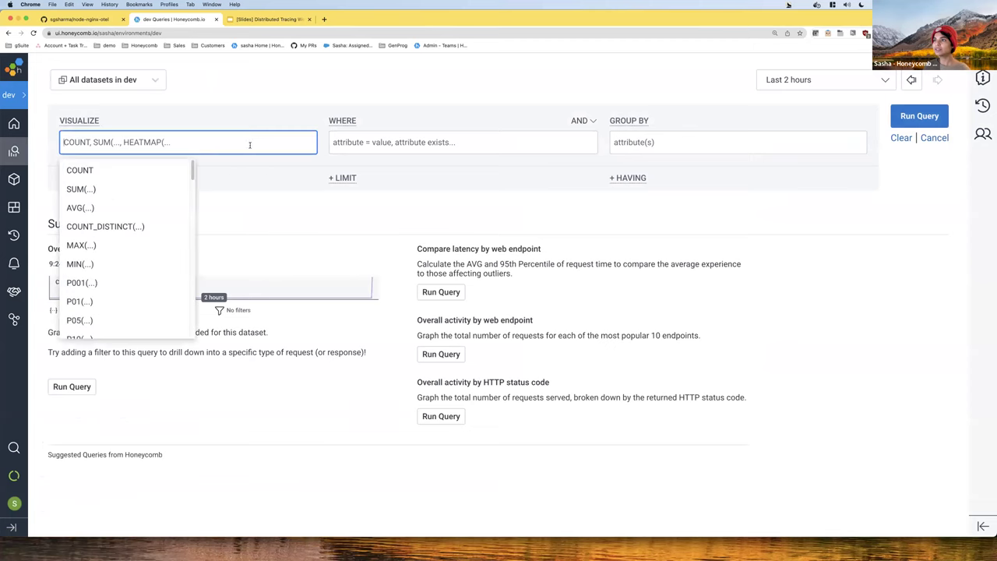
click(183, 169)
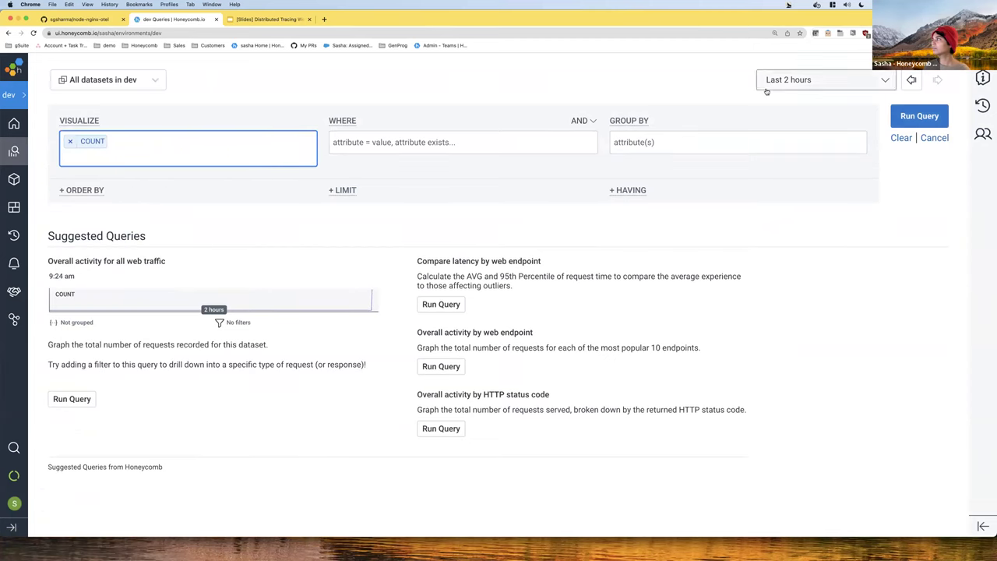
click(879, 87)
click(863, 106)
click(906, 116)
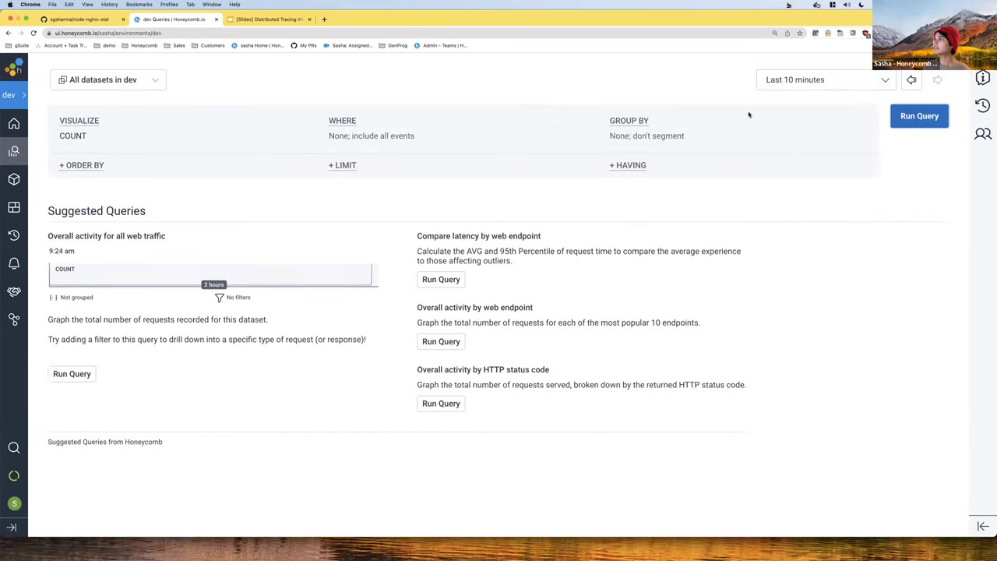
scroll(708, 334, down, 1)
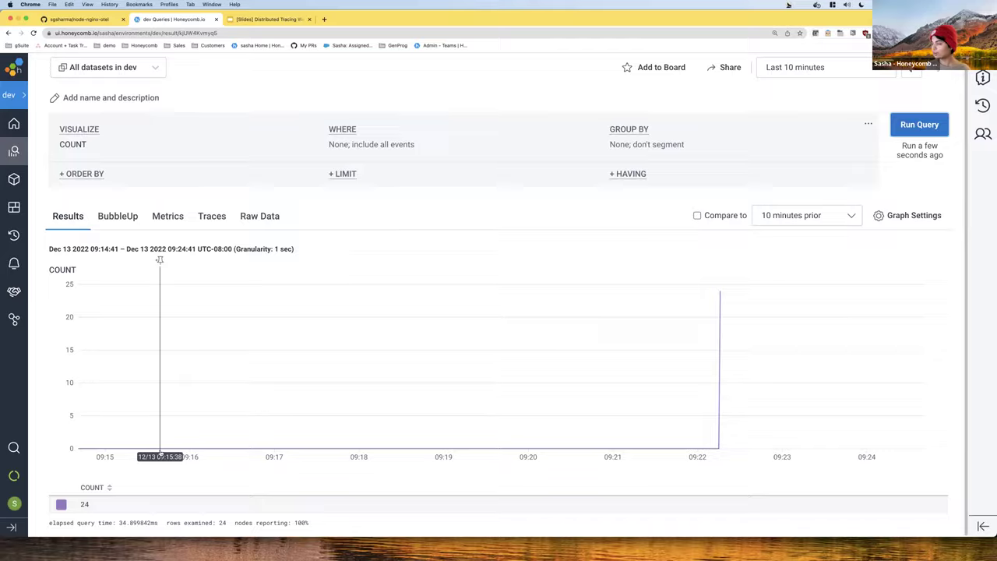
- Group the COUNT query by status and service.name, run it, and review the resulting graph and table
key(super+Tab)
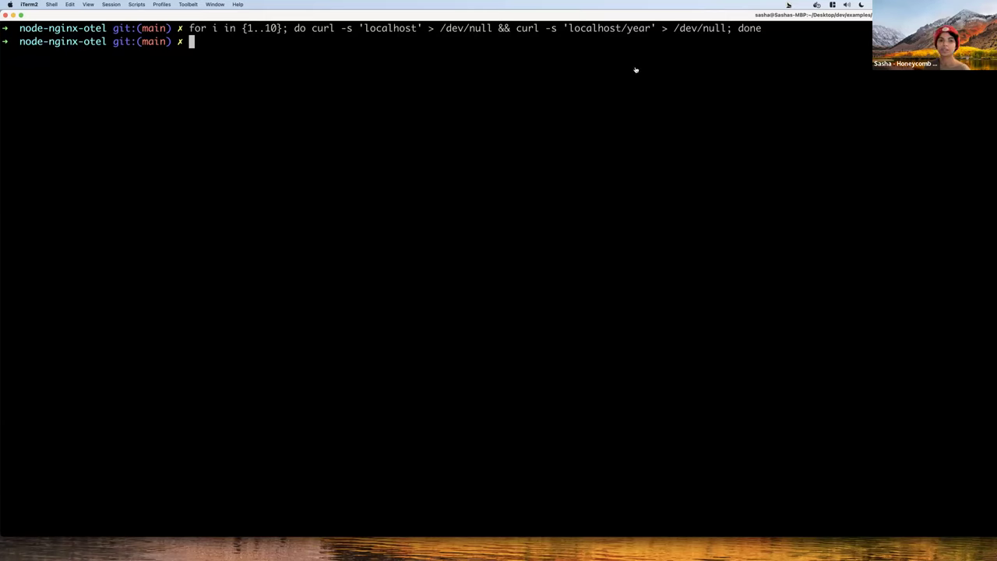
key(super+Tab)
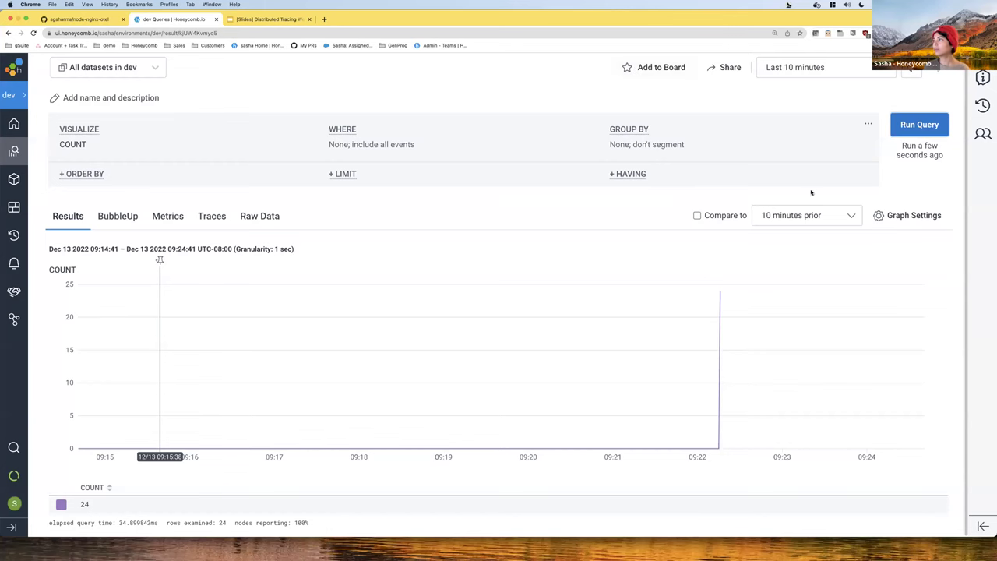
click(654, 145)
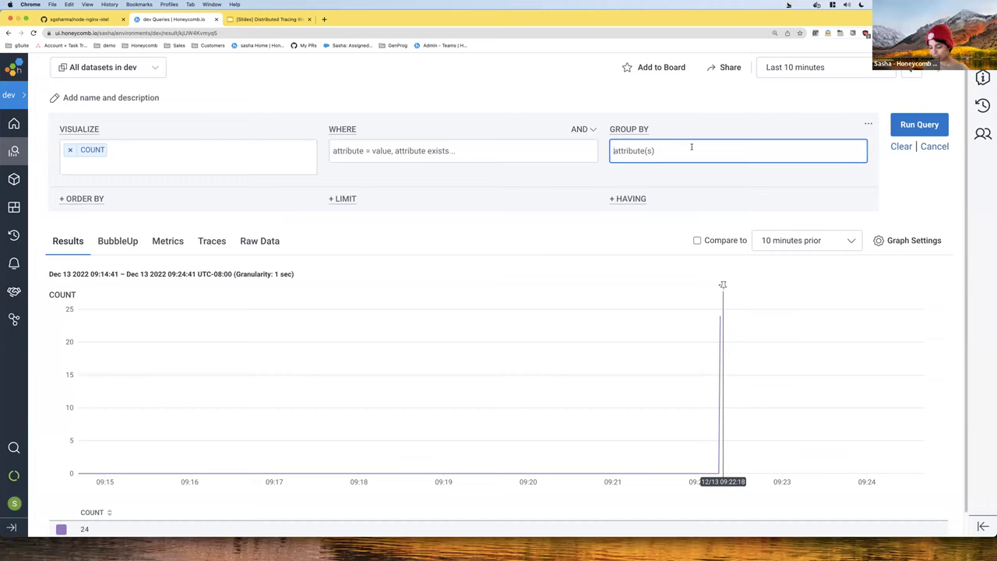
text(stat)
key(Return)
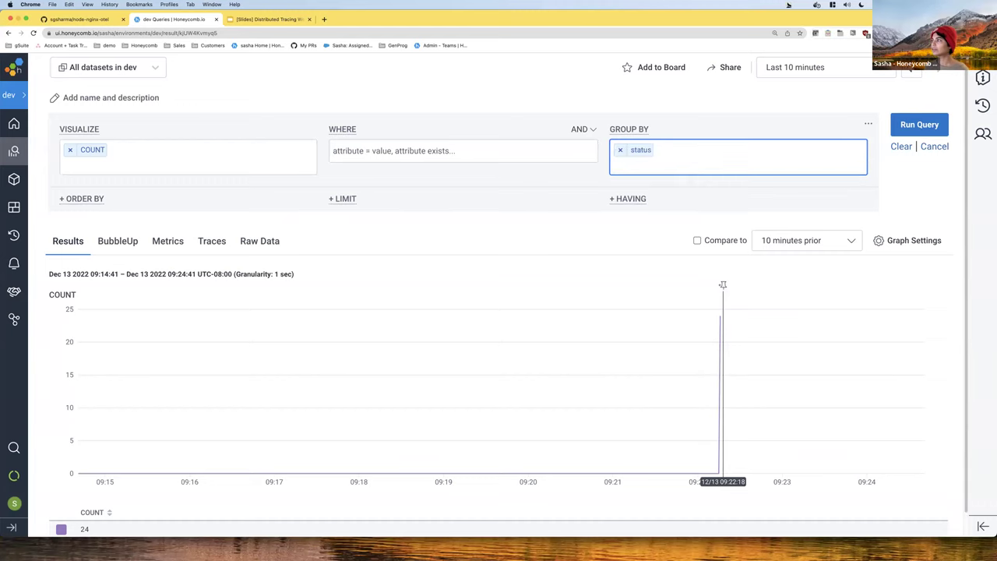
text(serv)
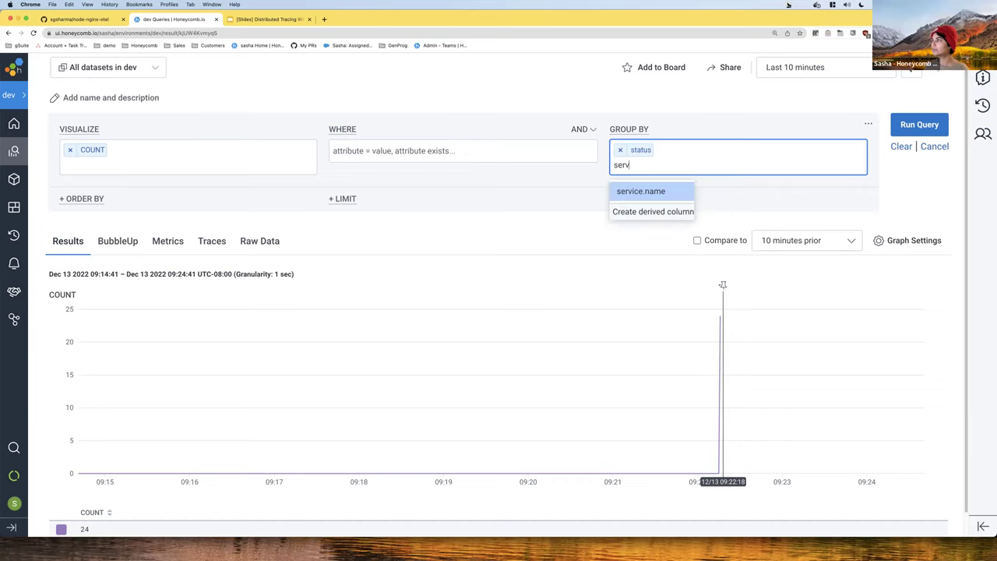
key(Return)
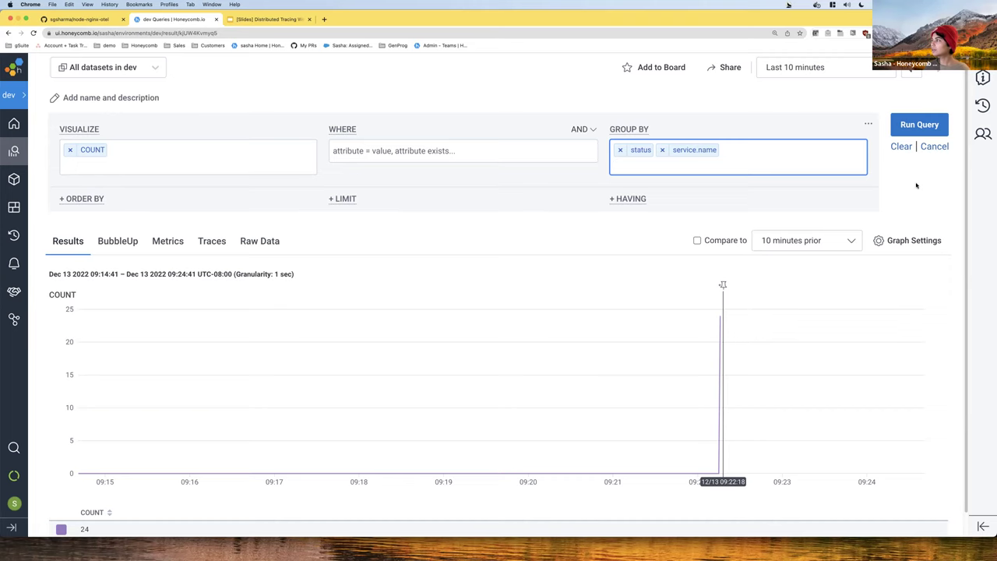
click(918, 127)
scroll(523, 170, down, 2)
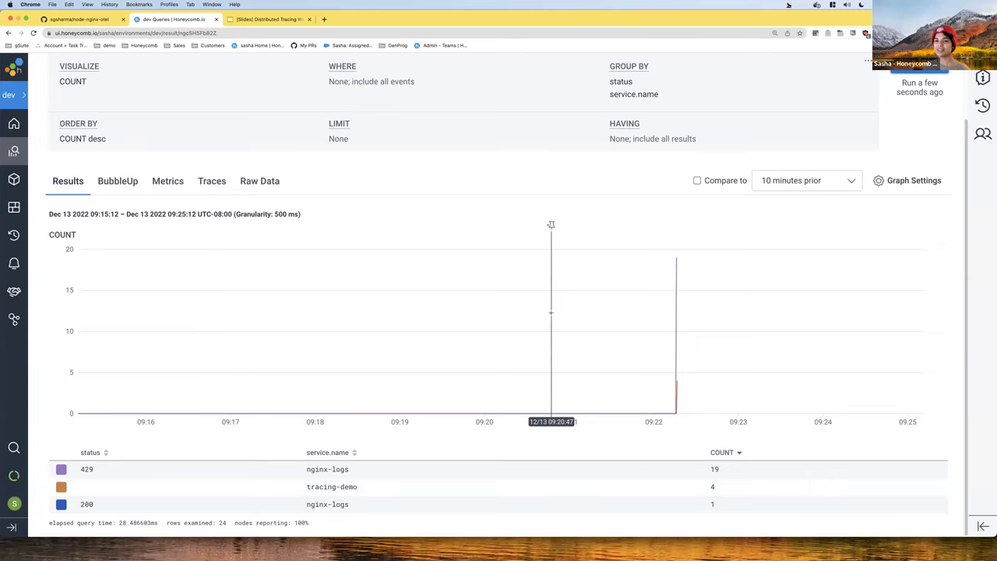
scroll(556, 313, up, 2)
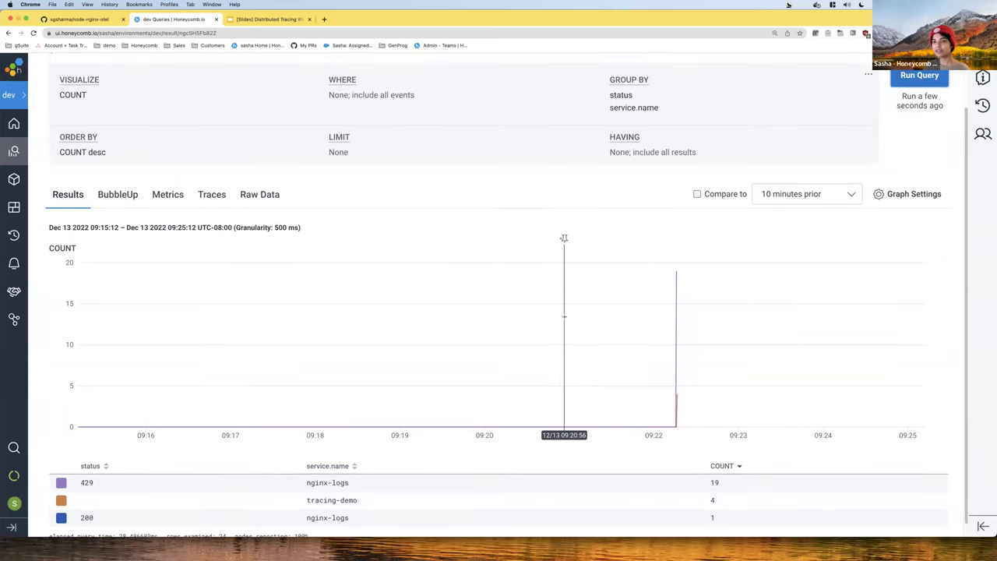
scroll(567, 317, up, 2)
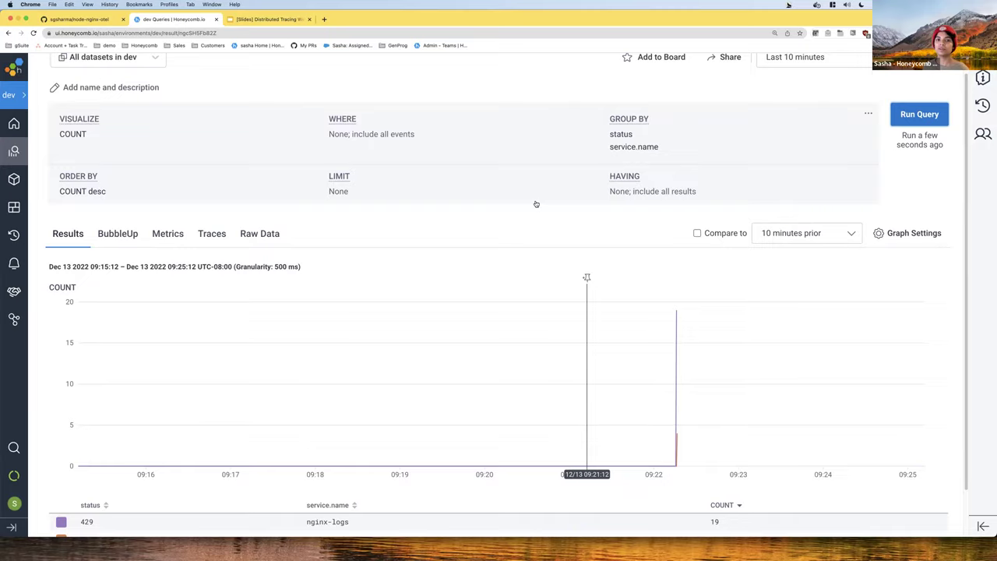
- Switch to VS Code and open nginx.conf to examine the request_detail log format
key(super+Tab)
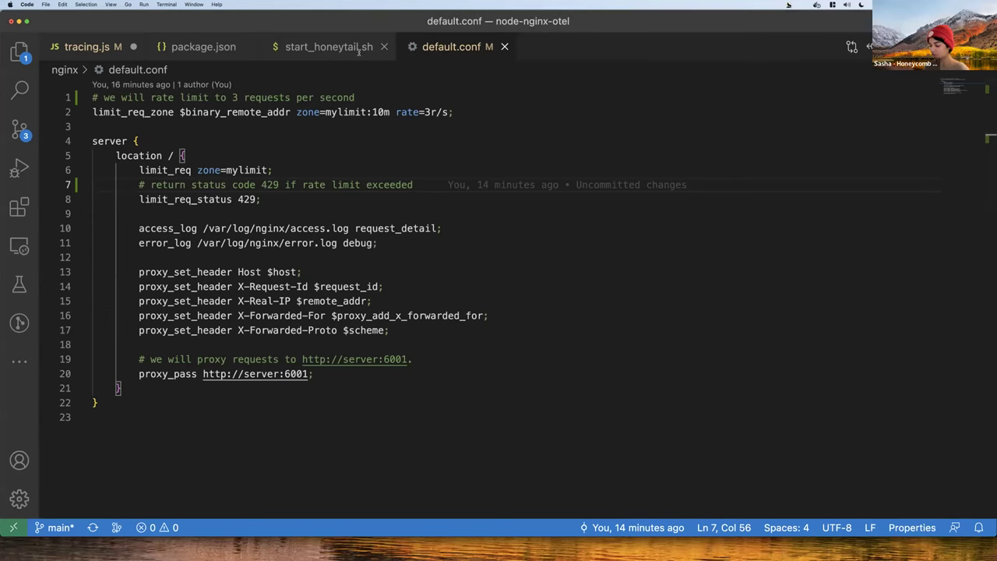
key(super+p)
text(ngi)
key(Return)
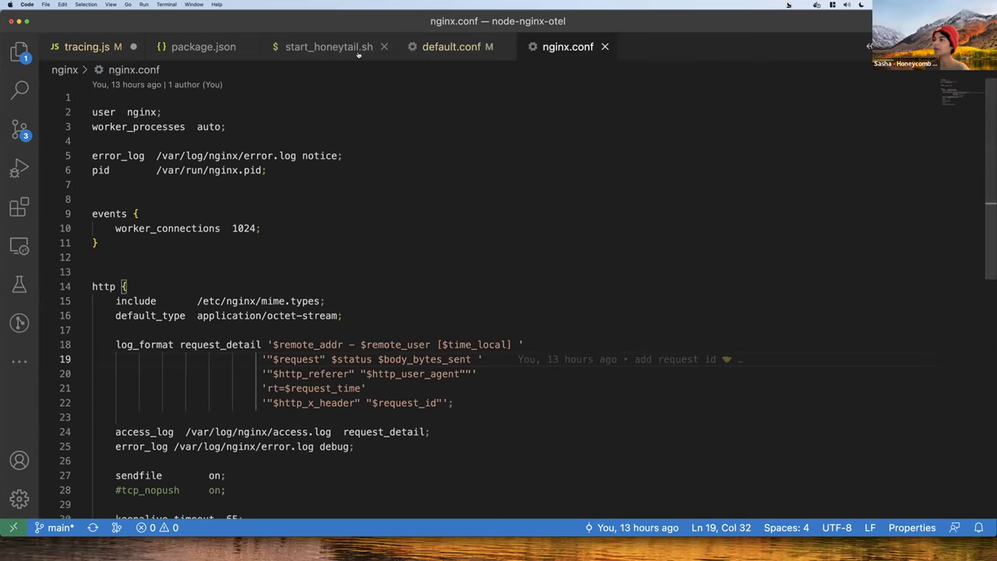
scroll(242, 195, down, 5)
scroll(242, 196, up, 2)
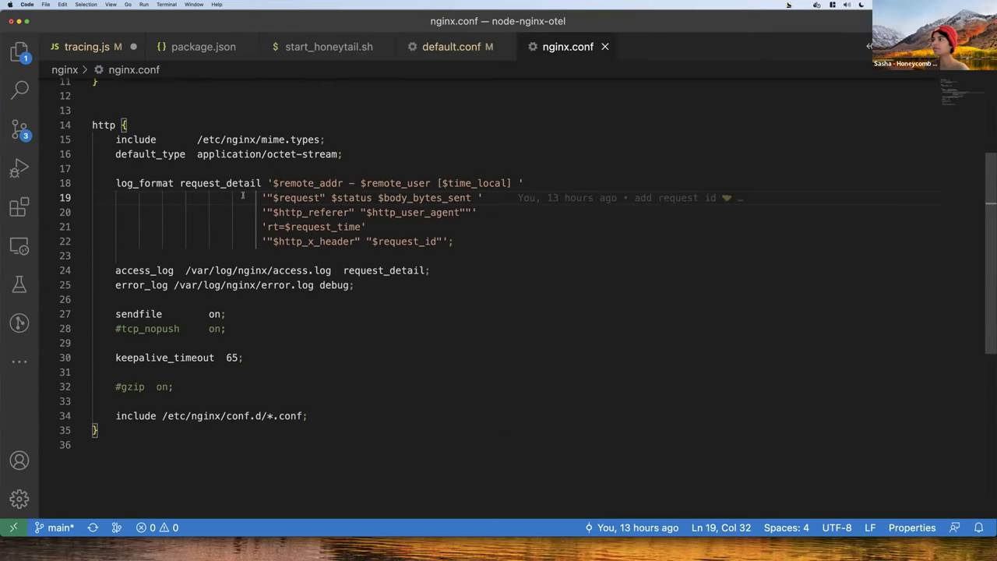
- Highlight $request in nginx.conf, and examine the nginx.conf and request_detail format options in start_honeytail.sh
click(273, 198)
drag(325, 198, 272, 197)
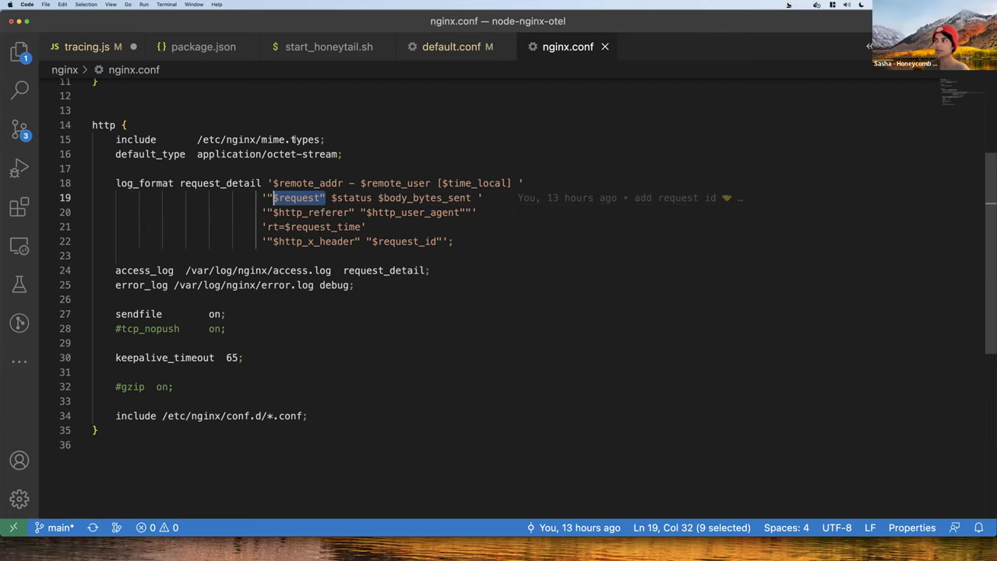
click(329, 50)
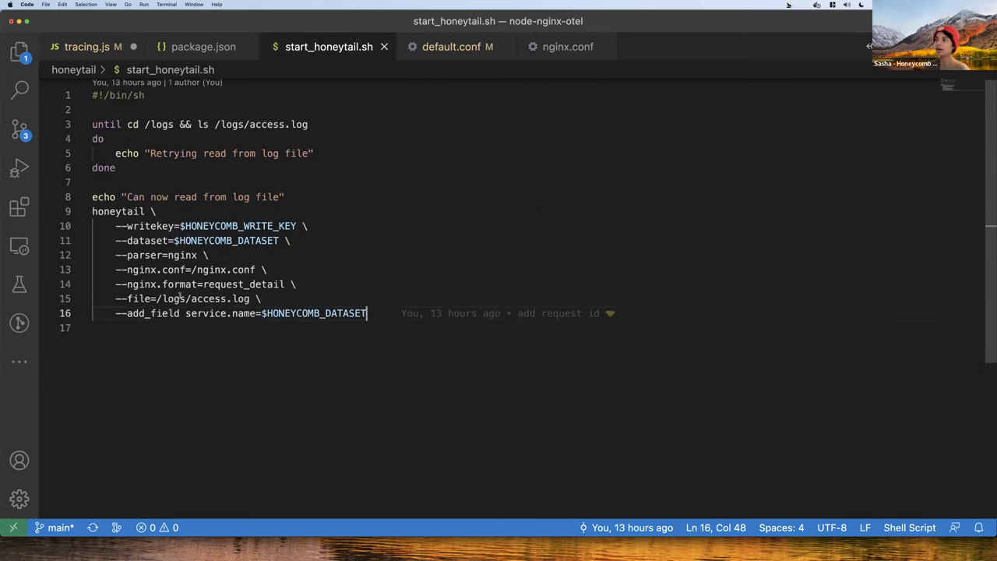
triple_click(160, 270)
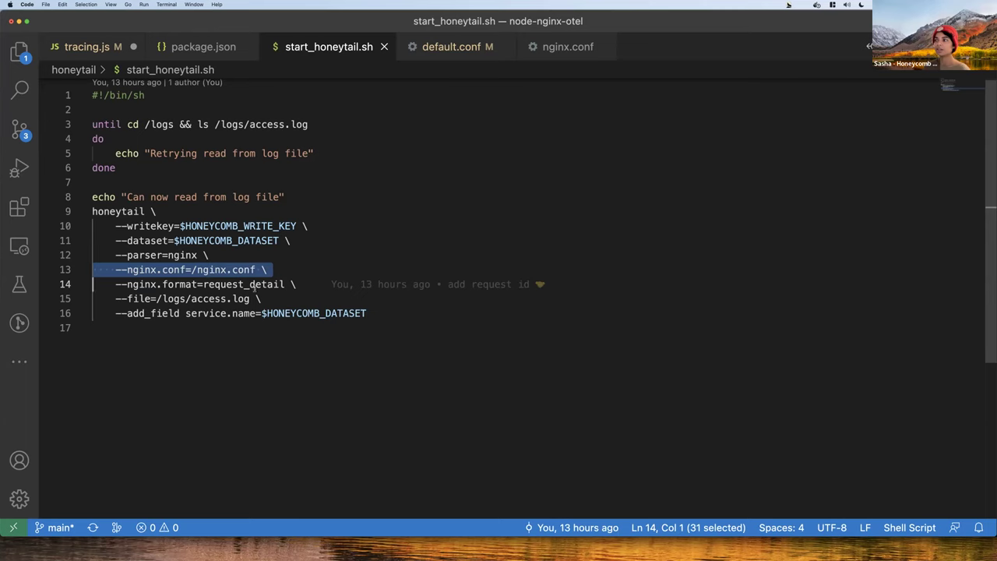
double_click(251, 286)
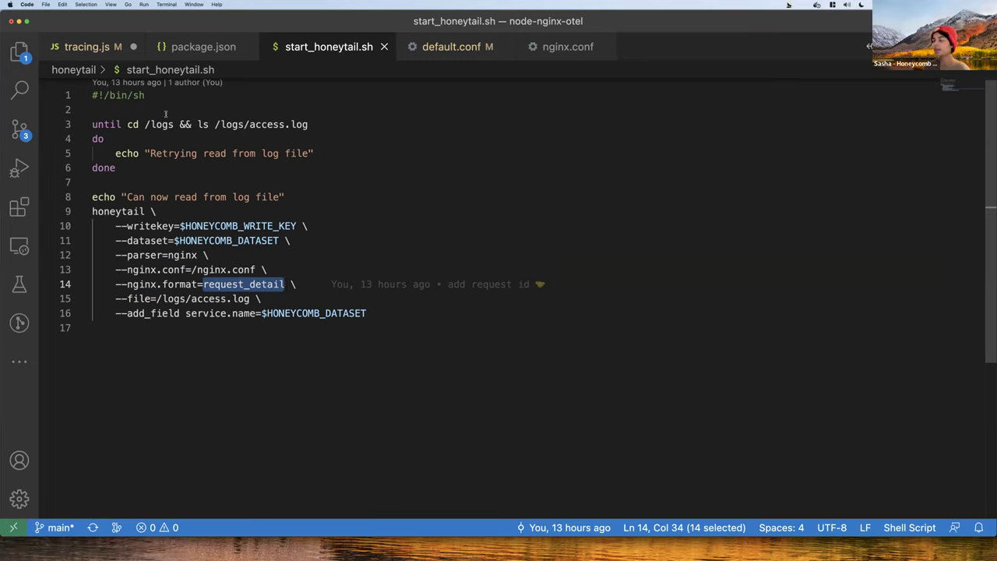
key(super+p)
text(inde)
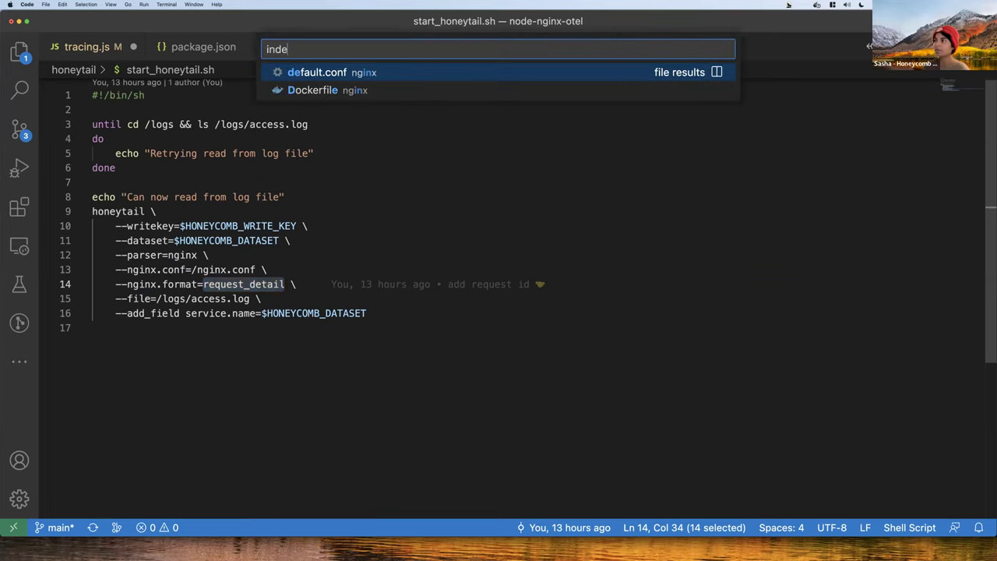
text(x)
key(BackSpace)
key(BackSpace)
key(BackSpace)
key(BackSpace)
key(BackSpace)
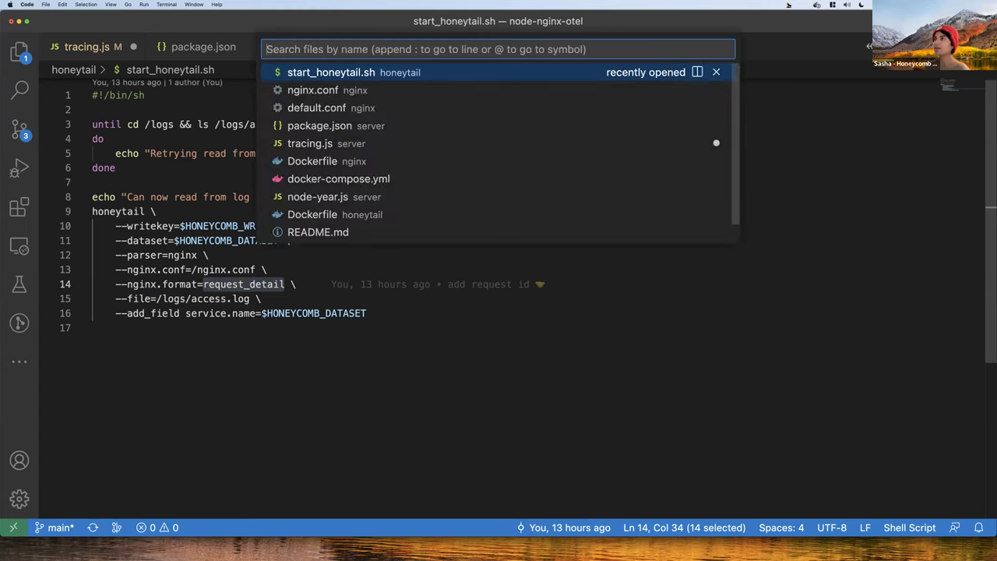
click(140, 497)
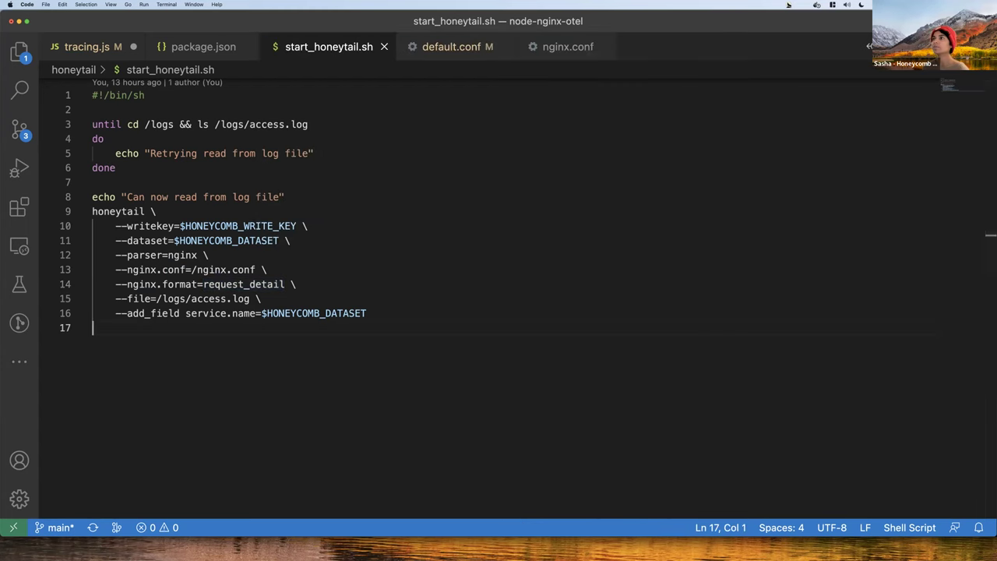
- Open node-year.js from the server folder and examine the request_id setAttribute lines in both route handlers
click(20, 52)
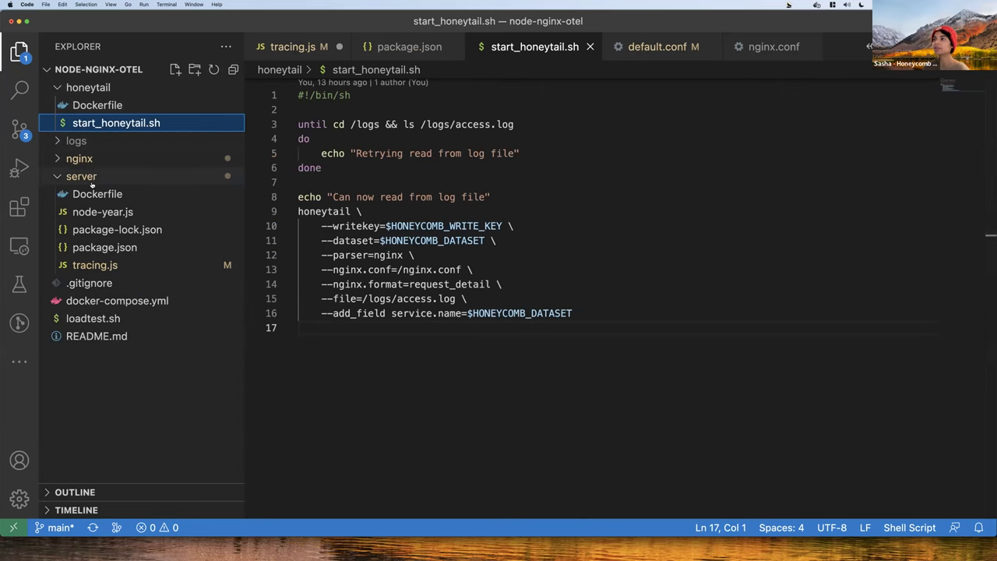
click(102, 218)
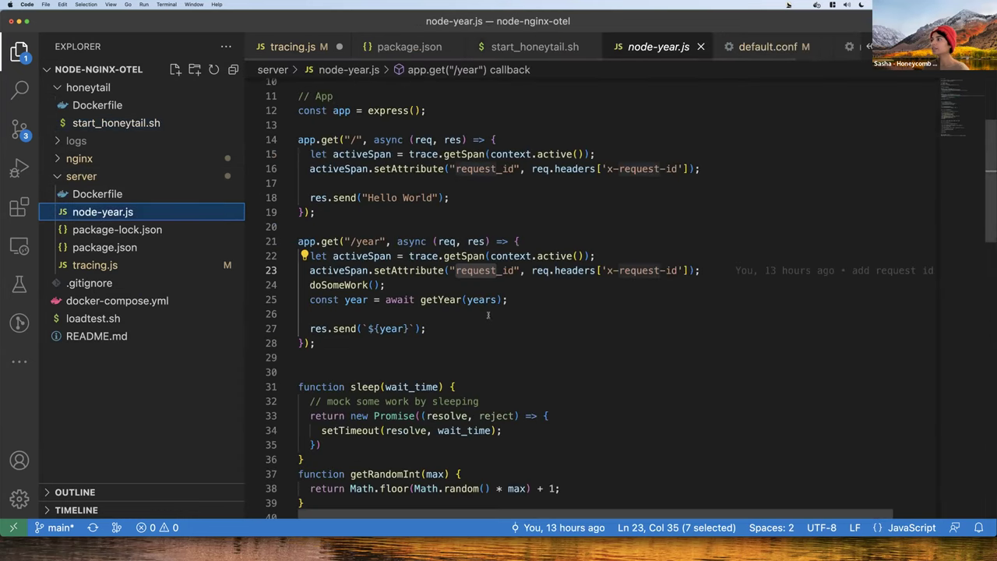
double_click(440, 271)
triple_click(424, 270)
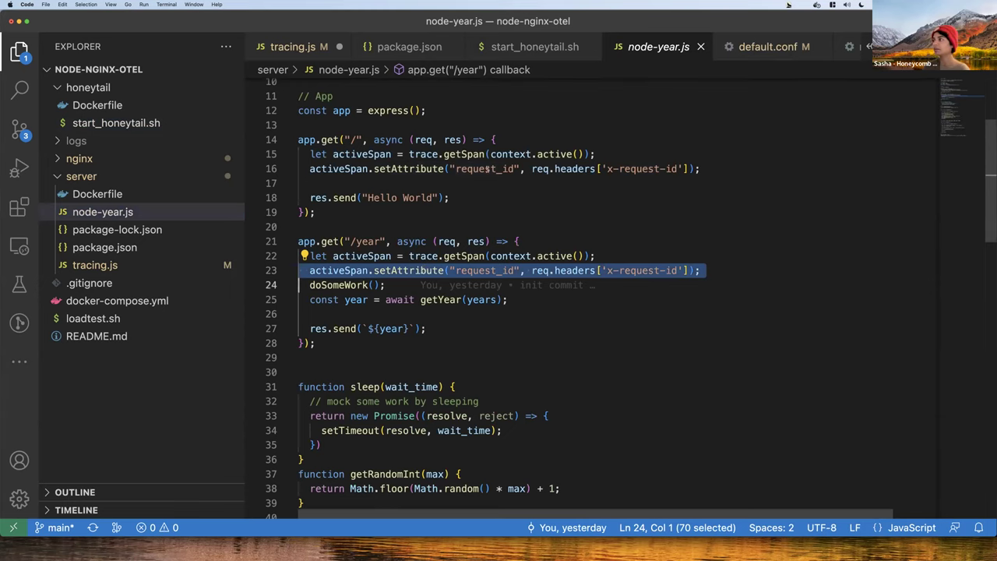
double_click(488, 168)
triple_click(488, 168)
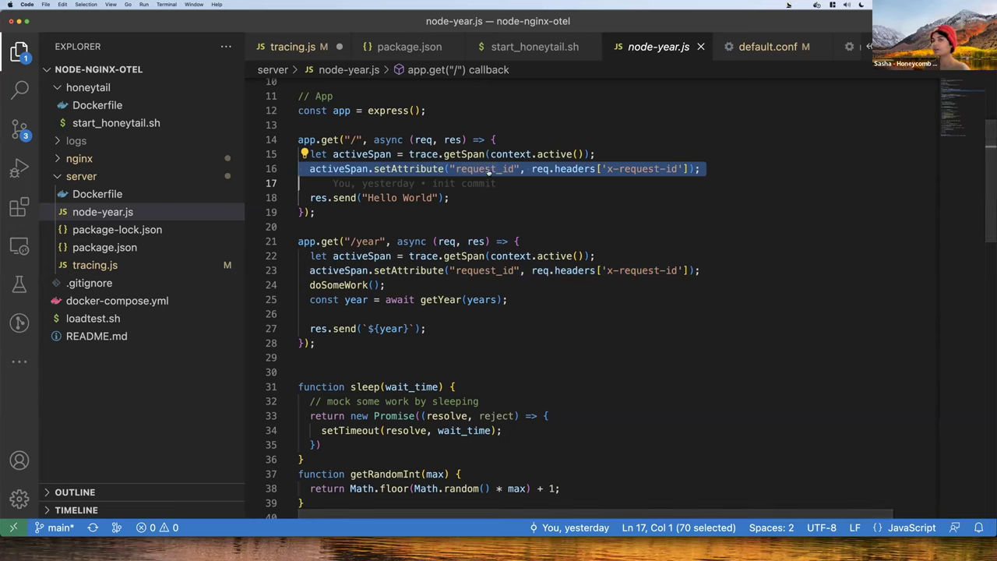
- Switch to Chrome, add request_id to the COUNT query's grouping, run it, and review the results table
key(super+Tab)
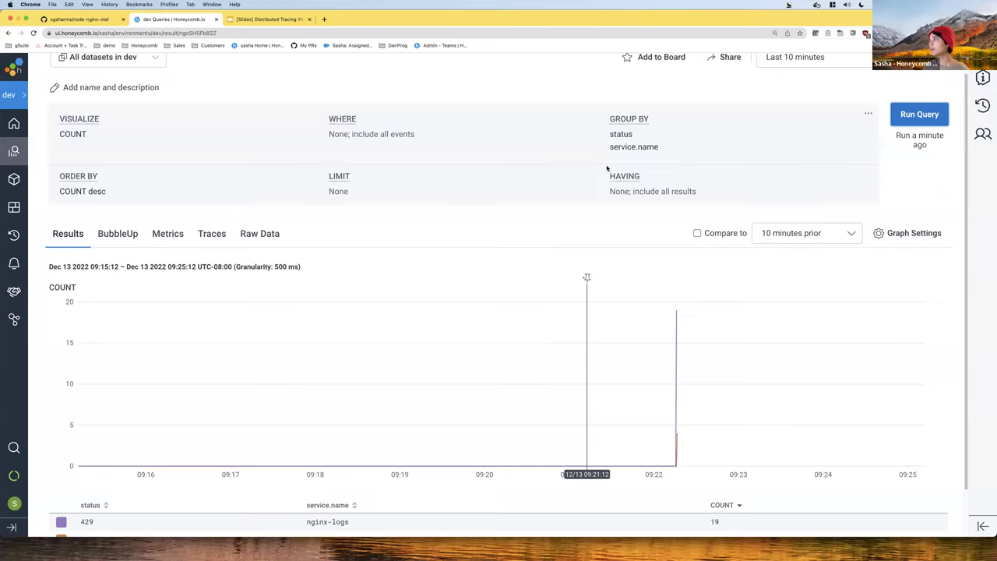
click(676, 152)
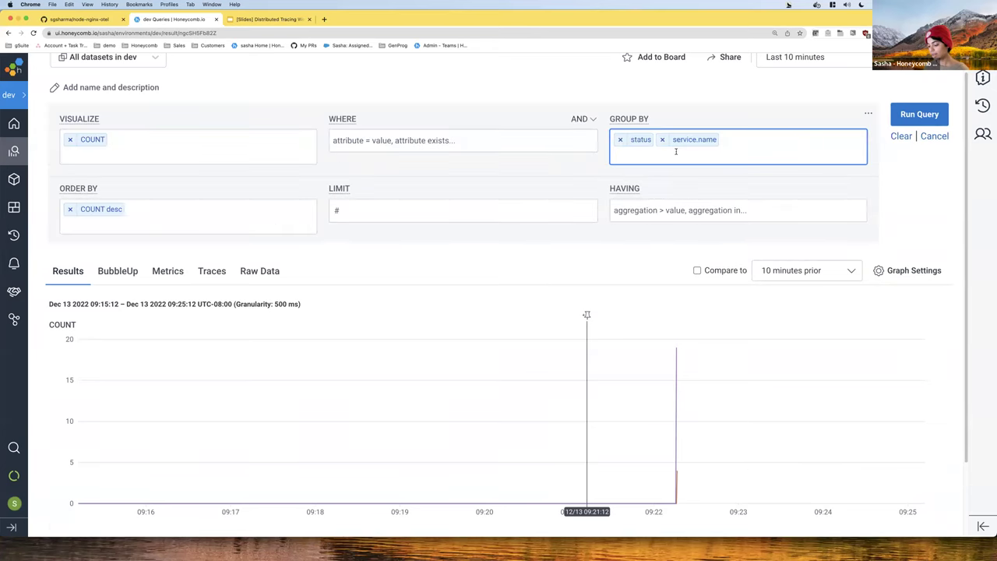
text(requ)
key(Down)
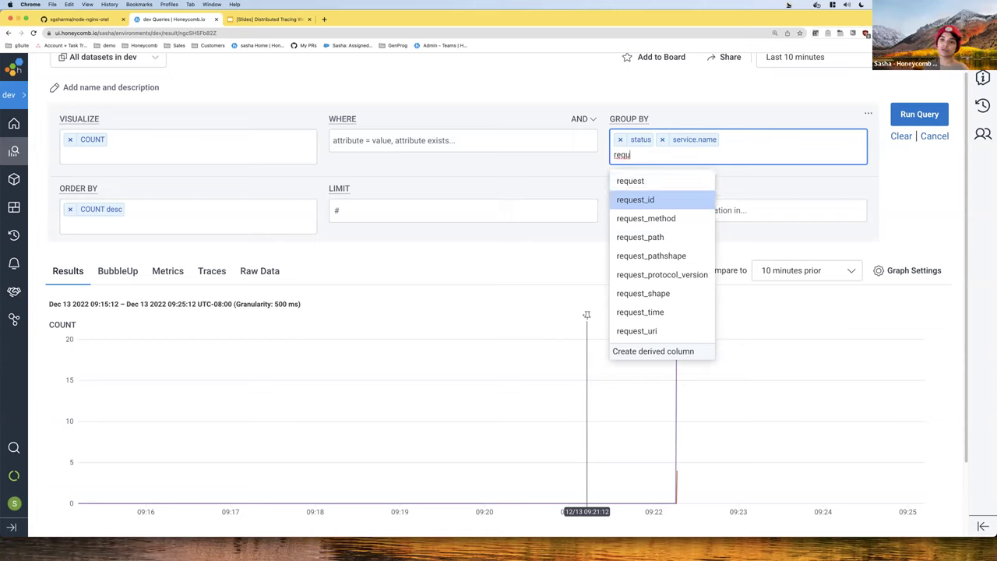
key(Return)
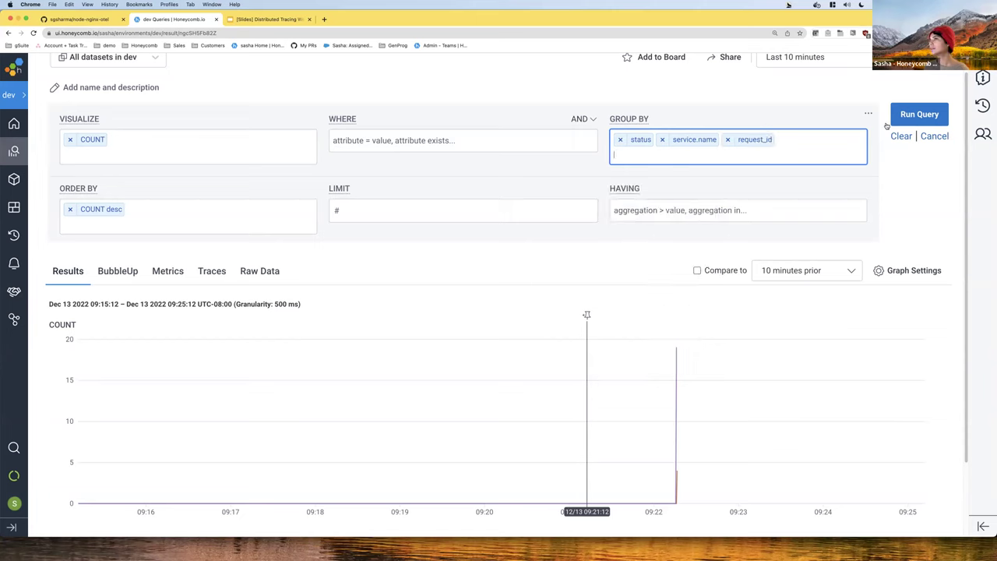
click(919, 113)
scroll(654, 230, down, 8)
scroll(163, 233, down, 2)
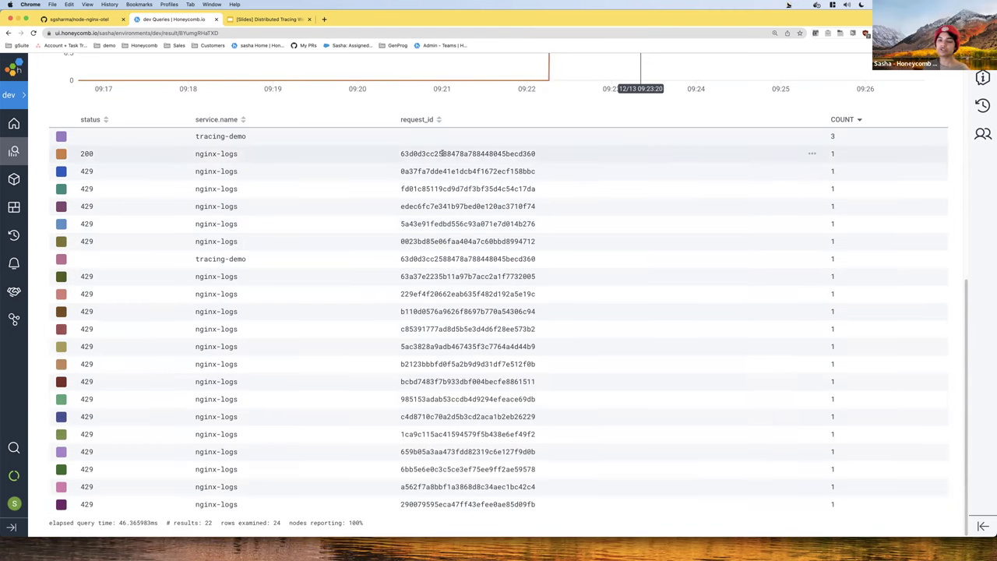
- Replace the query's COUNT desc ordering with status asc, run it, and review the sorted rows
scroll(444, 194, up, 6)
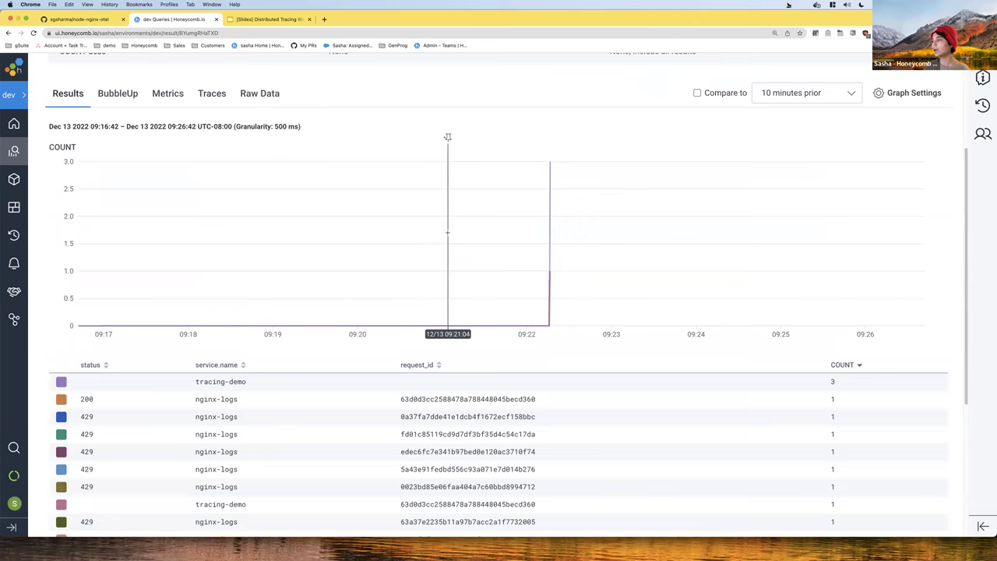
scroll(126, 140, up, 2)
click(122, 151)
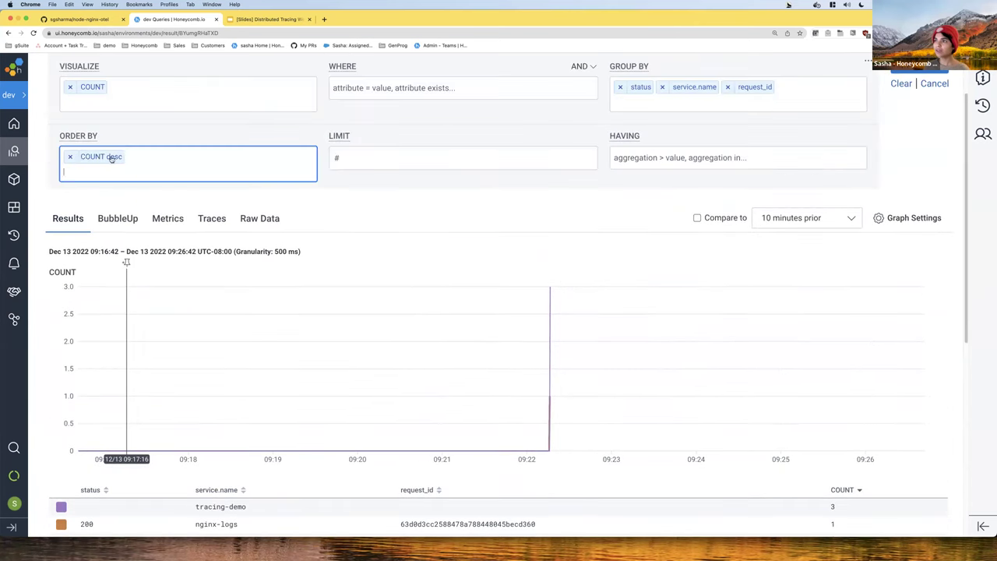
click(70, 158)
click(88, 159)
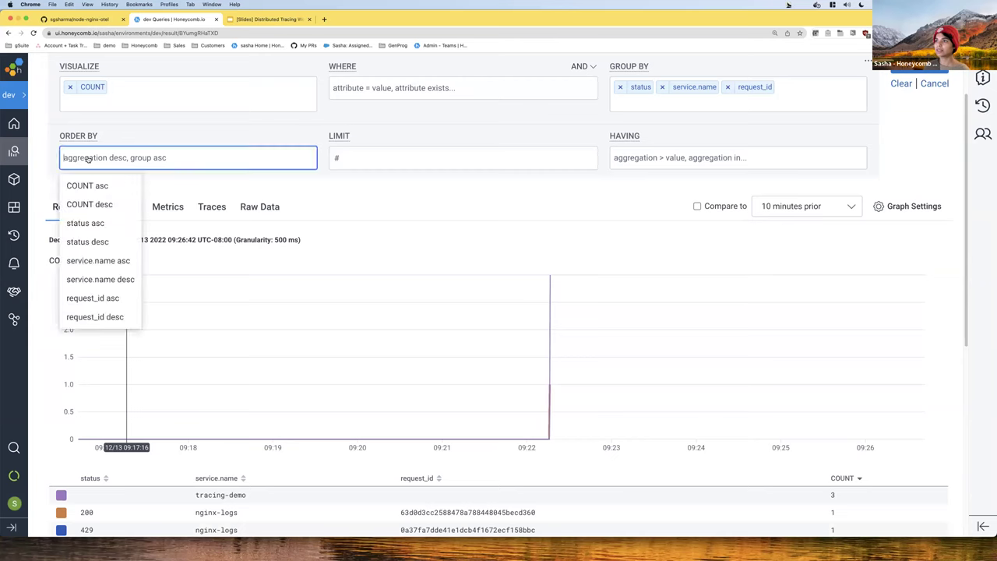
text(status)
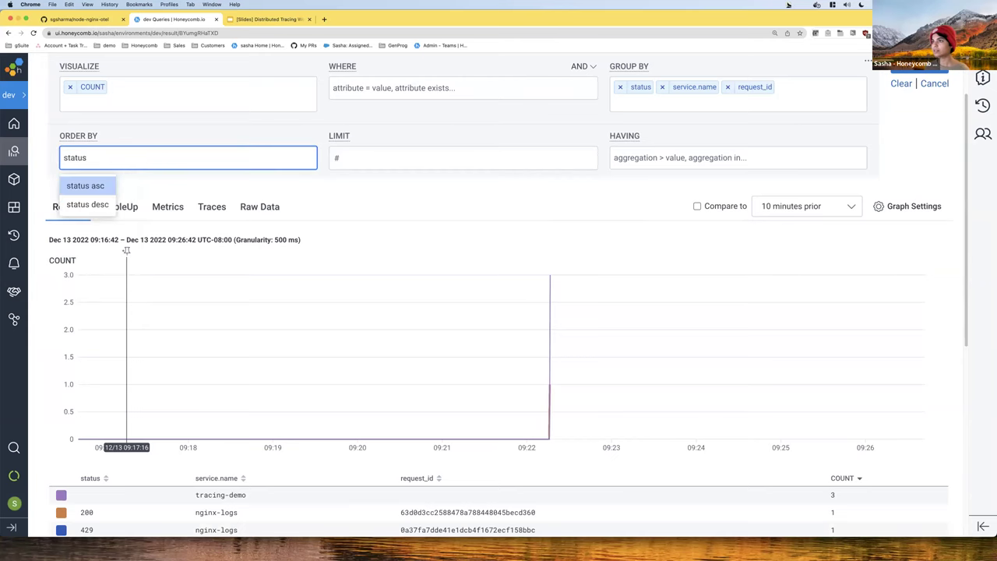
key(Return)
key(Return)
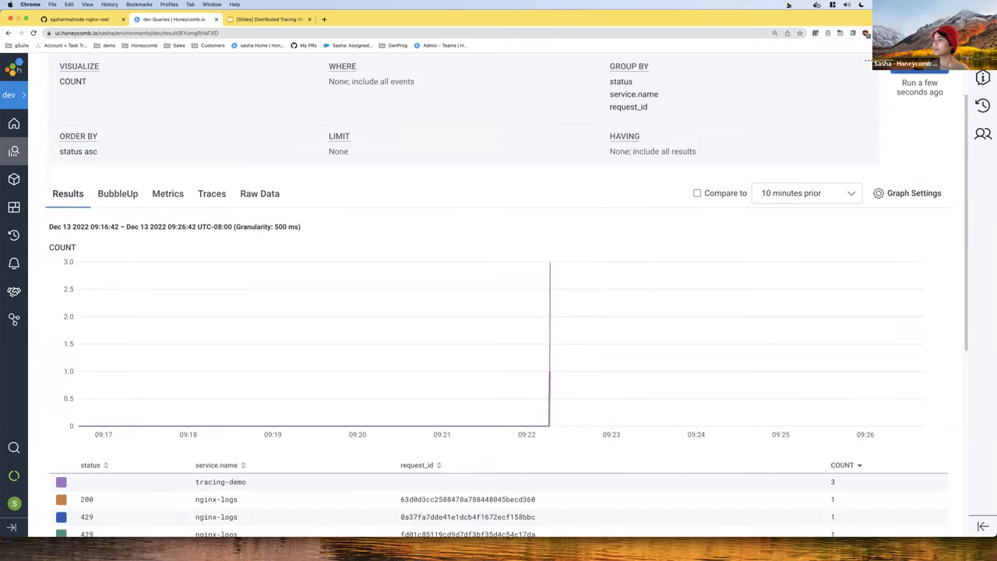
scroll(574, 288, down, 3)
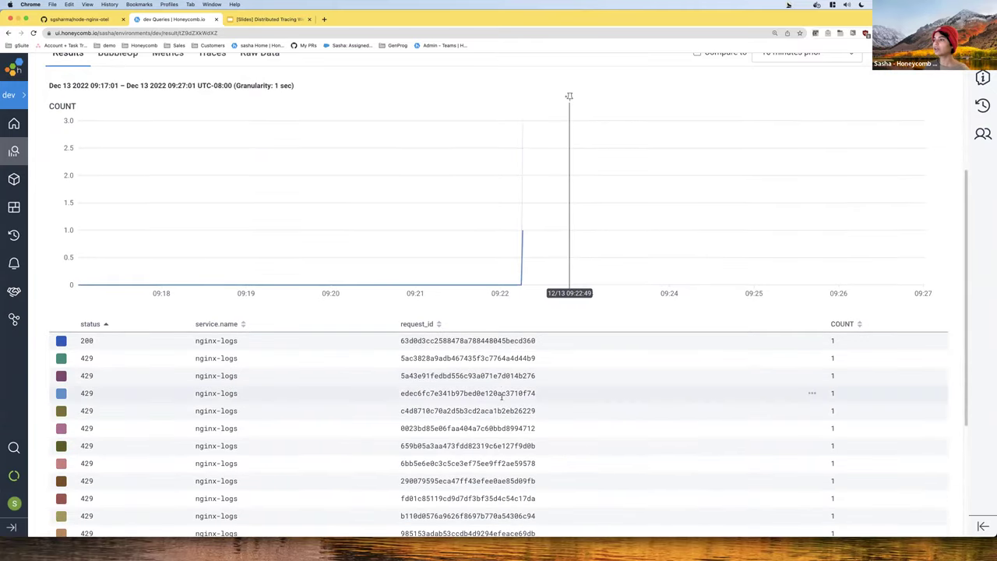
scroll(502, 396, down, 2)
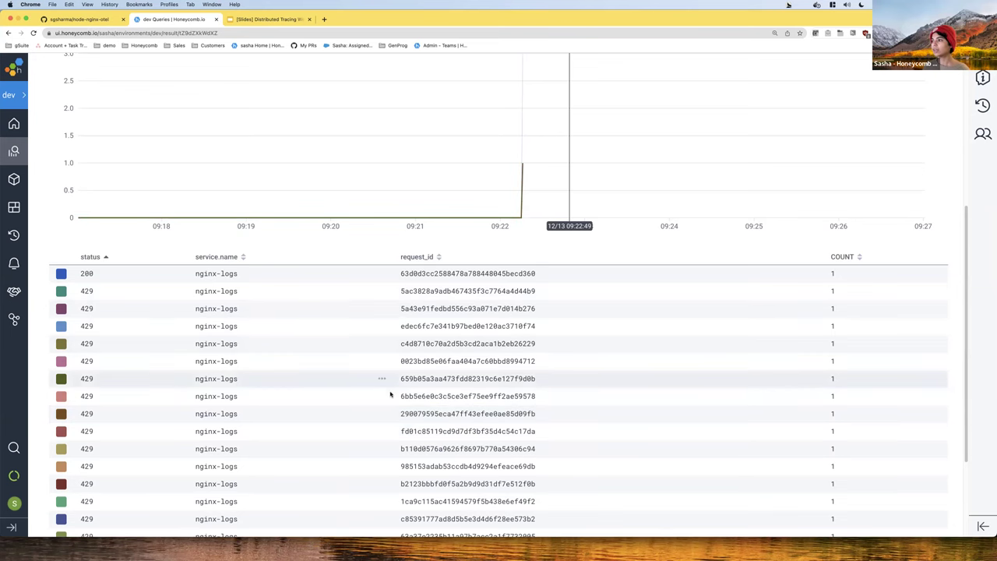
- Filter the query to show only events matching the request_id of the first 429 nginx-logs row
scroll(246, 152, up, 3)
scroll(123, 237, down, 3)
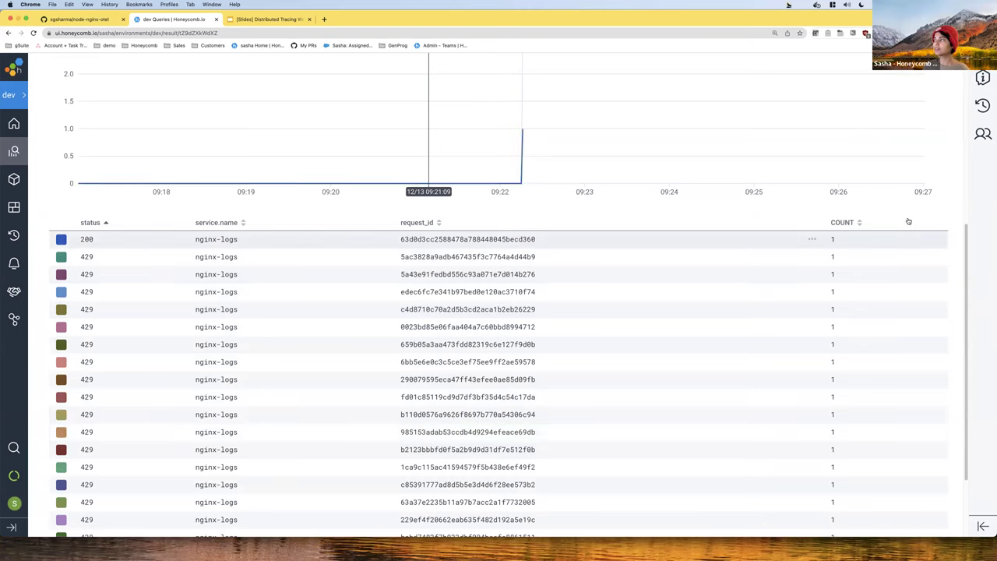
click(814, 260)
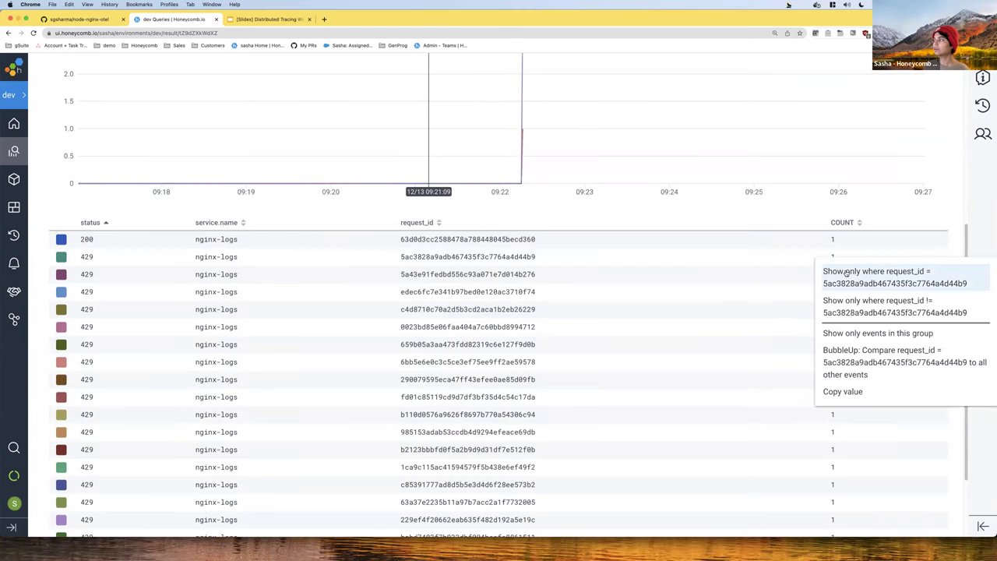
click(846, 273)
scroll(453, 311, down, 1)
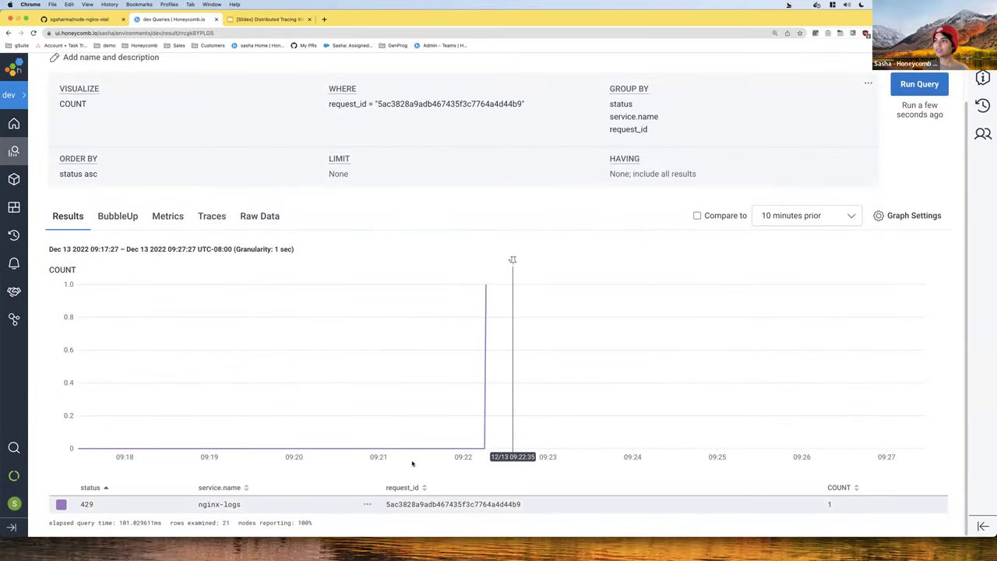
- Open the raw data for the filtered request and examine its fields across to the status column
click(269, 218)
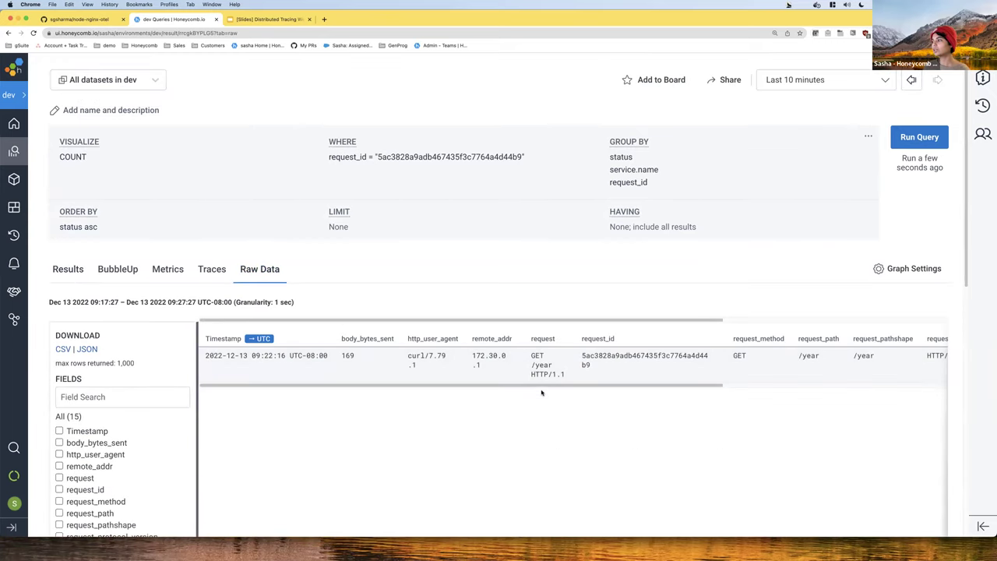
drag(542, 386, 801, 379)
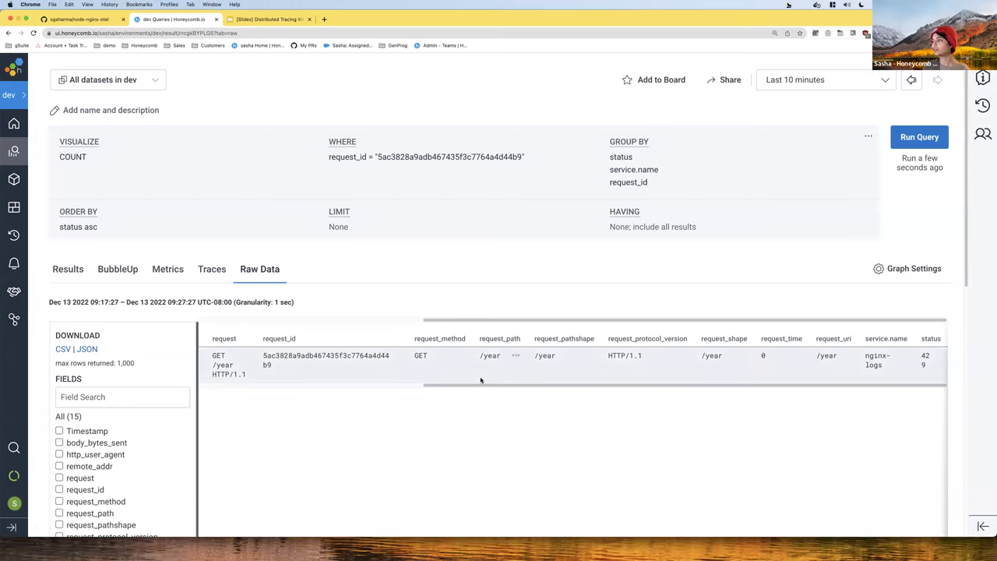
drag(488, 384, 479, 385)
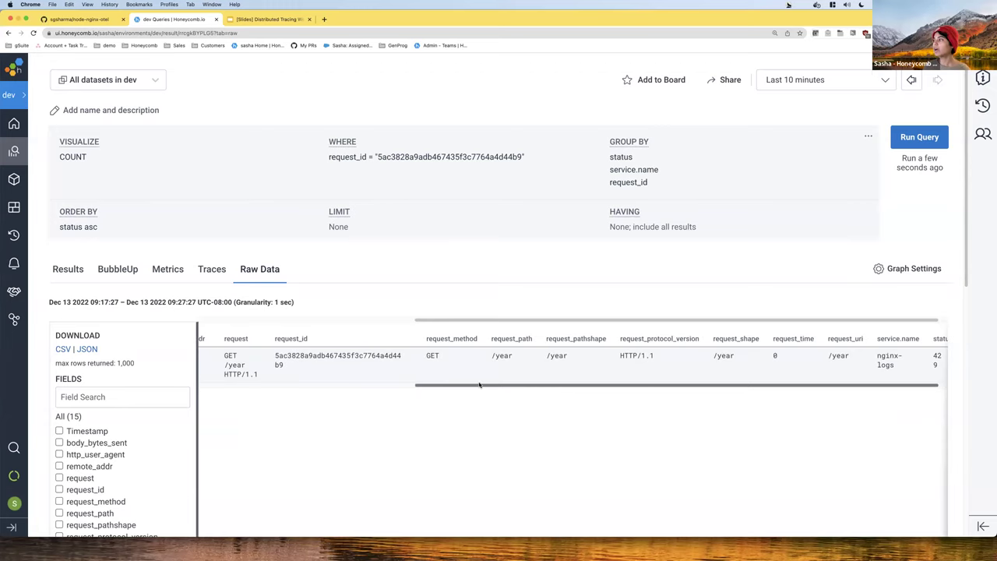
scroll(491, 384, right, 1)
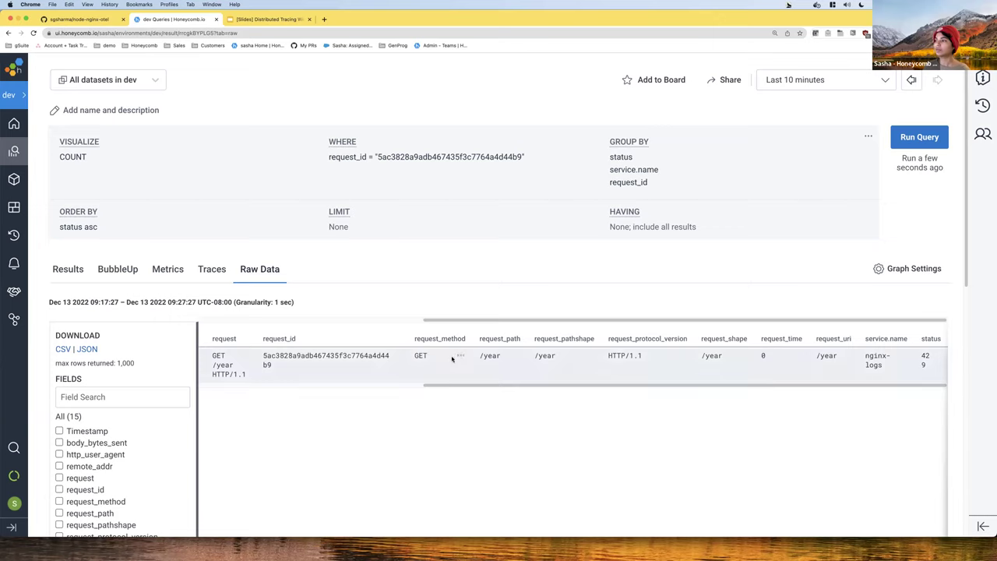